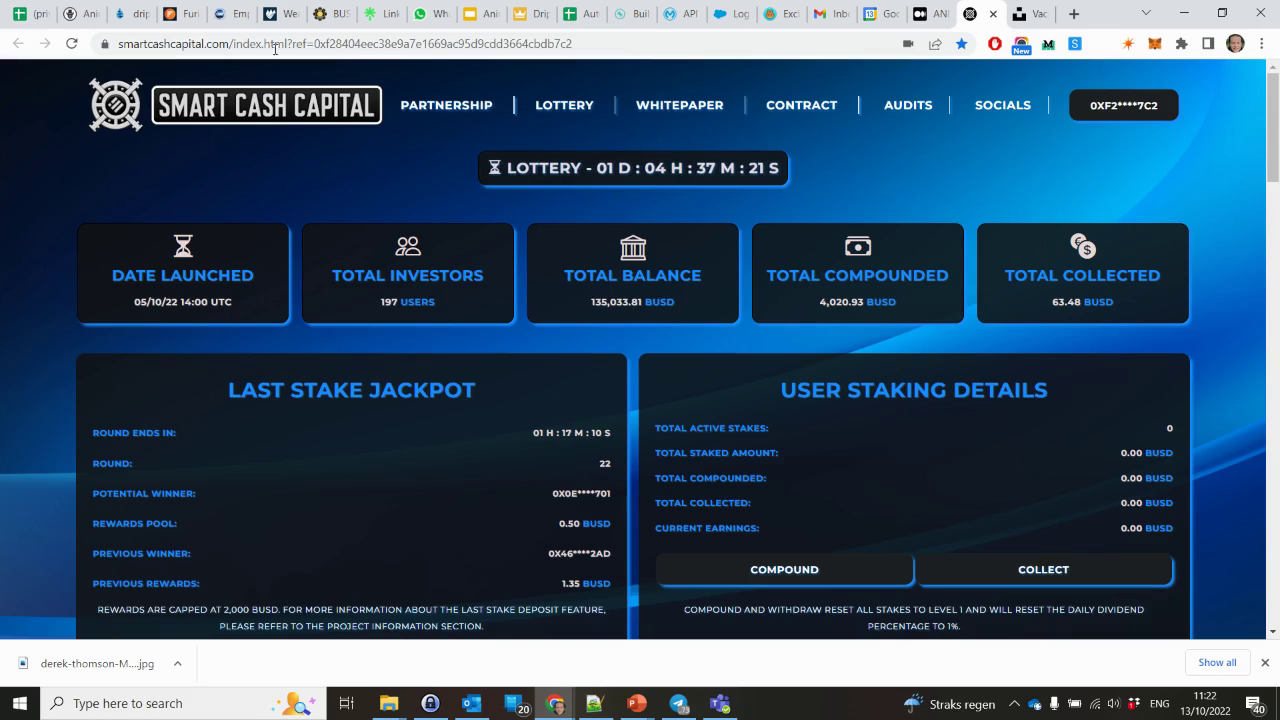
# Look over the Wealth Mountain staking page, then return to the Smart Cash Capital staking page
pyautogui.click(281, 13)
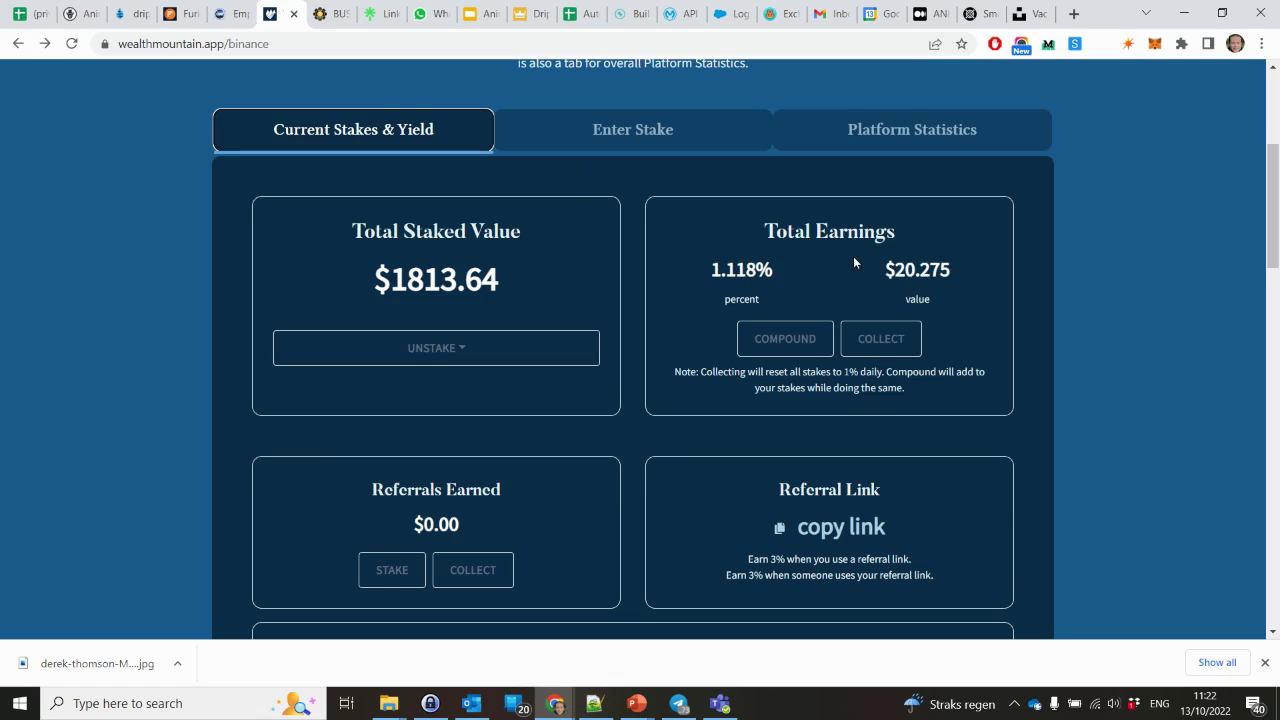
pyautogui.scroll(3, 853, 256)
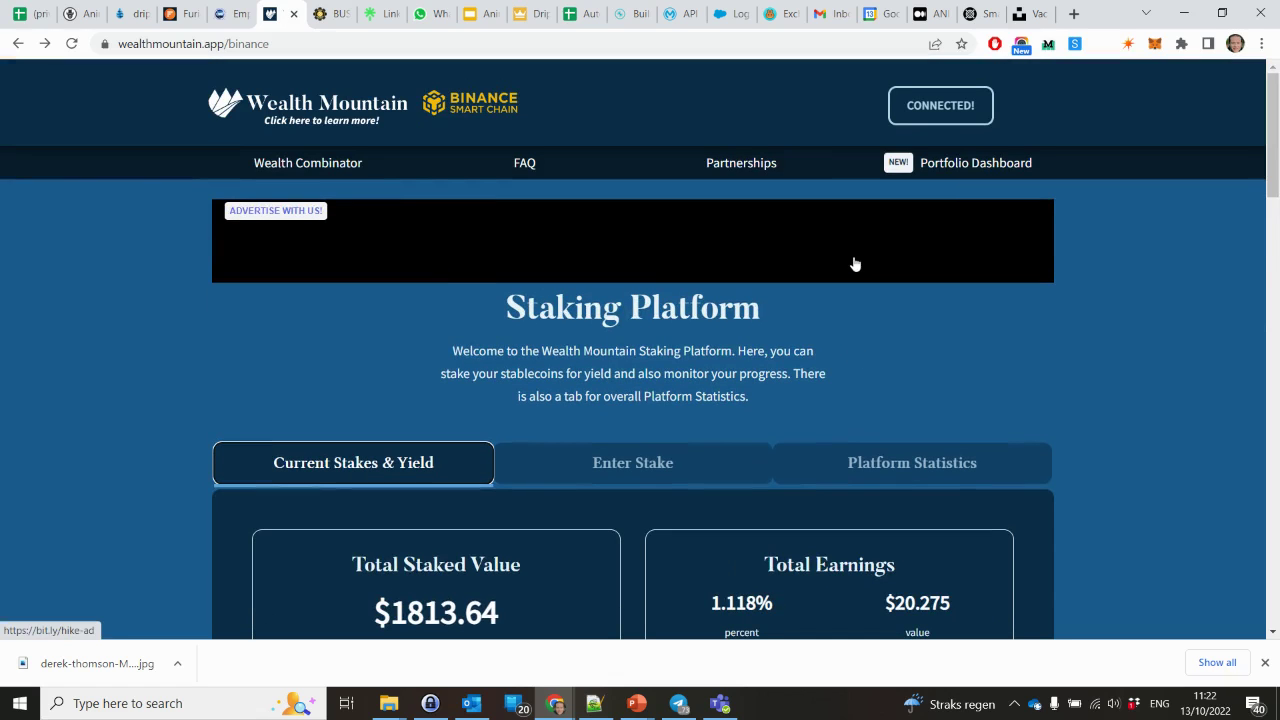
pyautogui.scroll(-3, 855, 264)
pyautogui.scroll(-2, 855, 264)
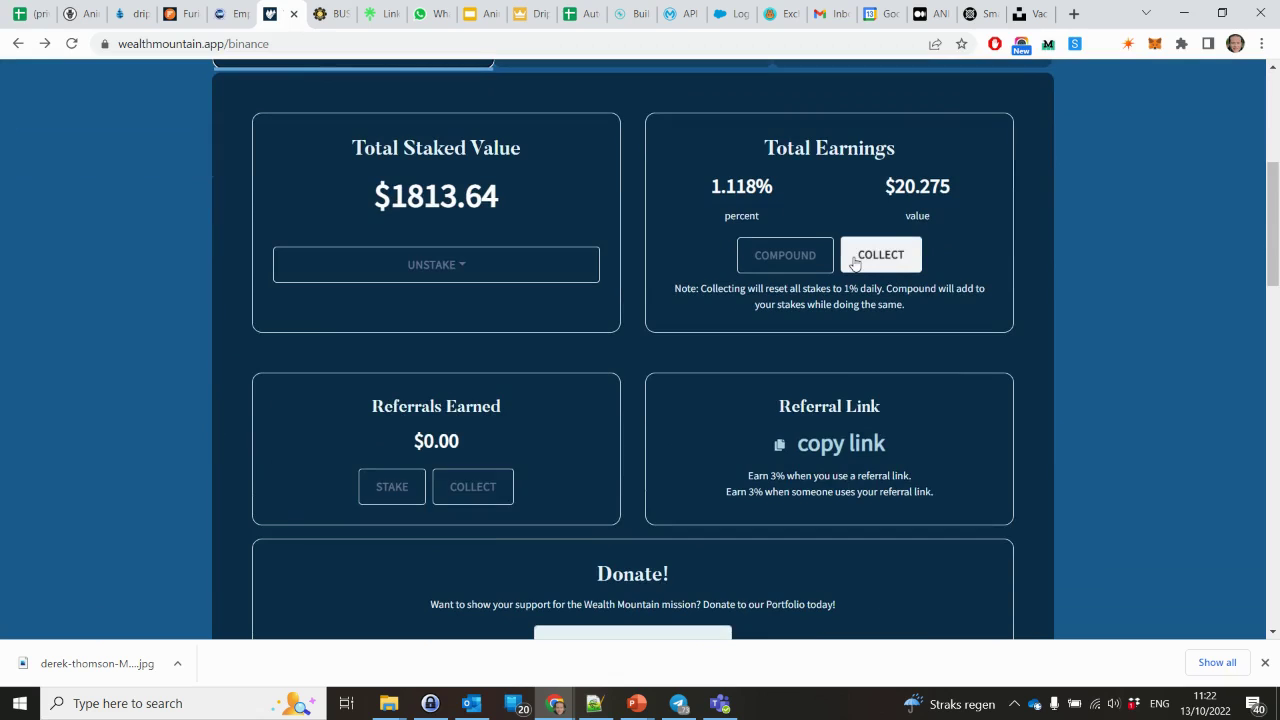
pyautogui.scroll(-2, 854, 260)
pyautogui.scroll(3, 853, 256)
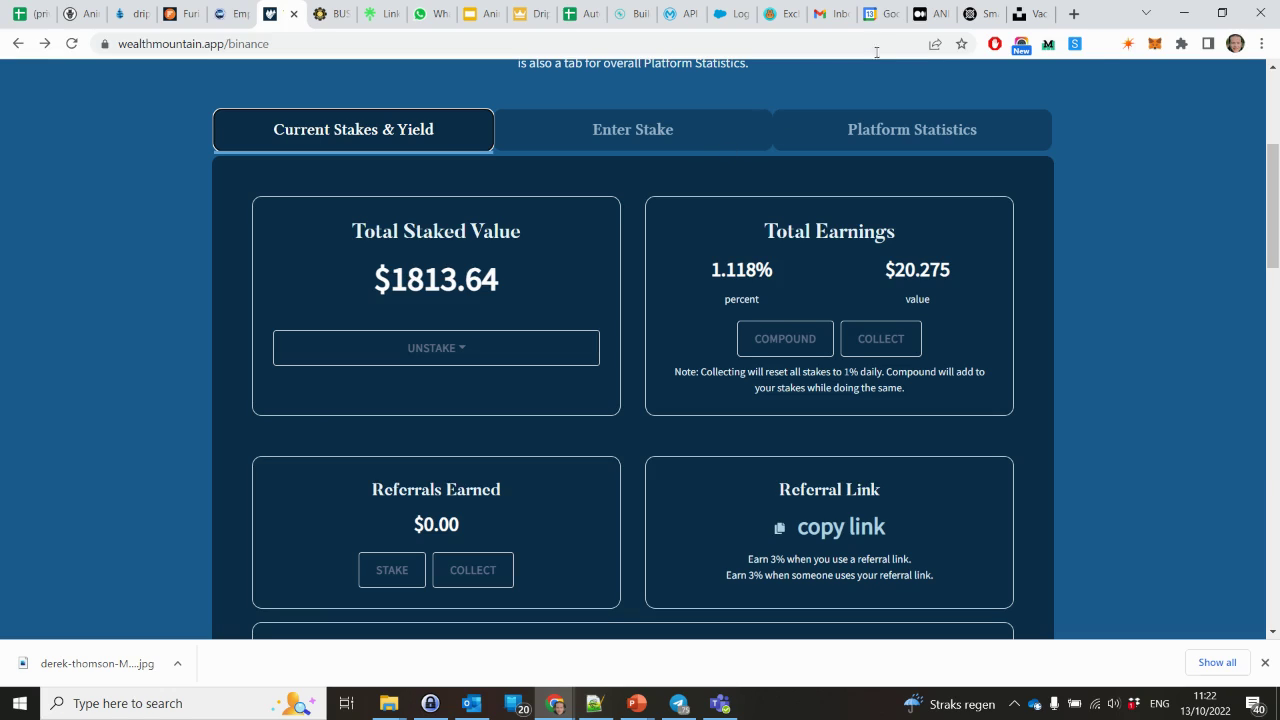
pyautogui.click(1025, 16)
pyautogui.click(990, 14)
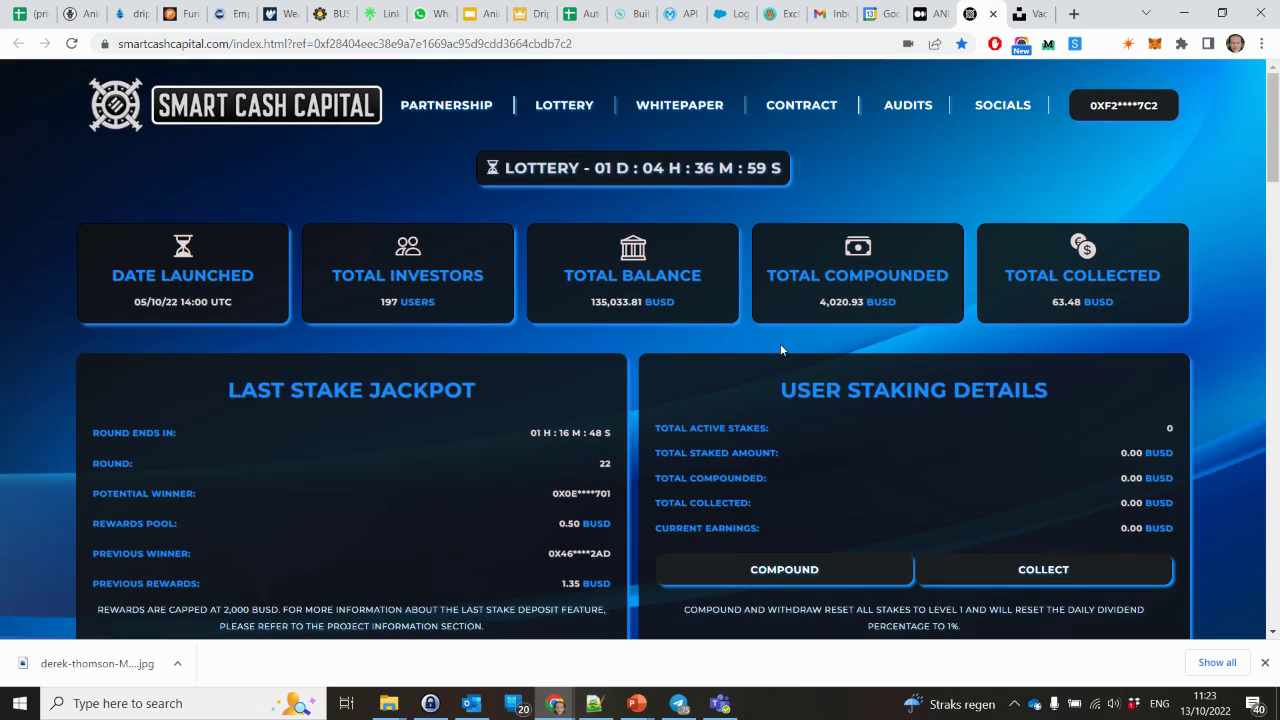
pyautogui.scroll(-2, 780, 345)
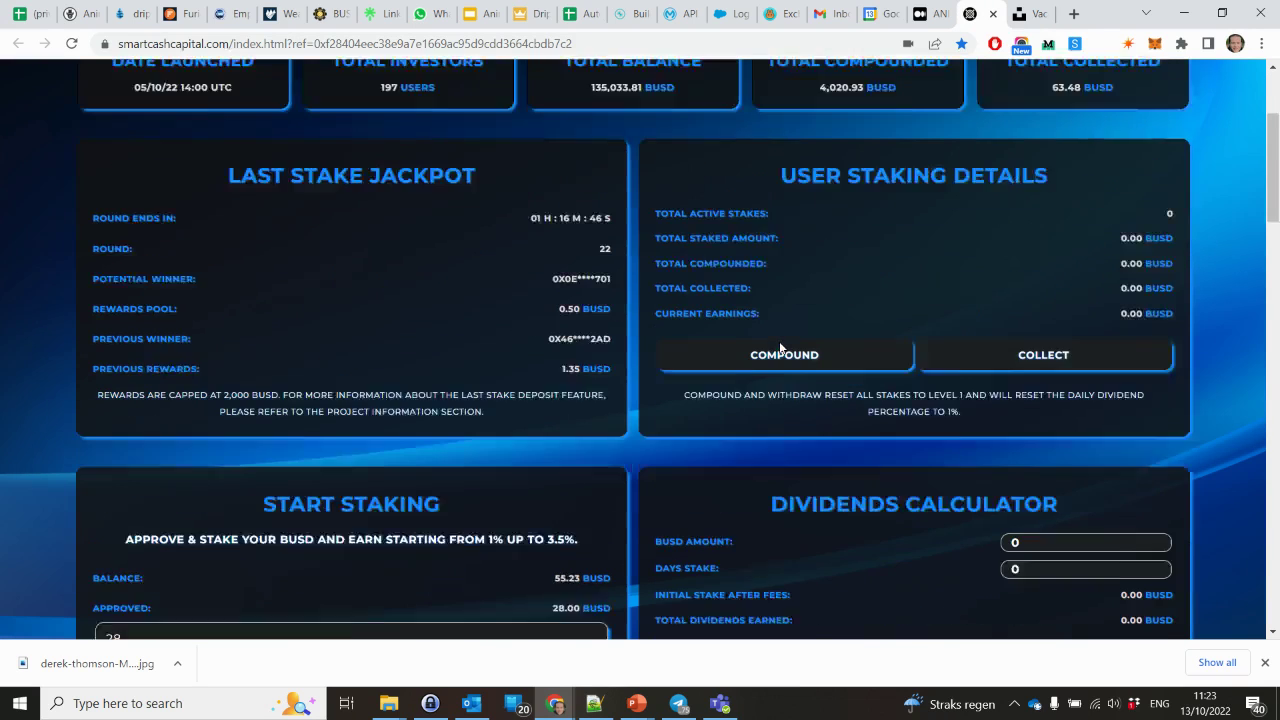
pyautogui.scroll(2, 779, 340)
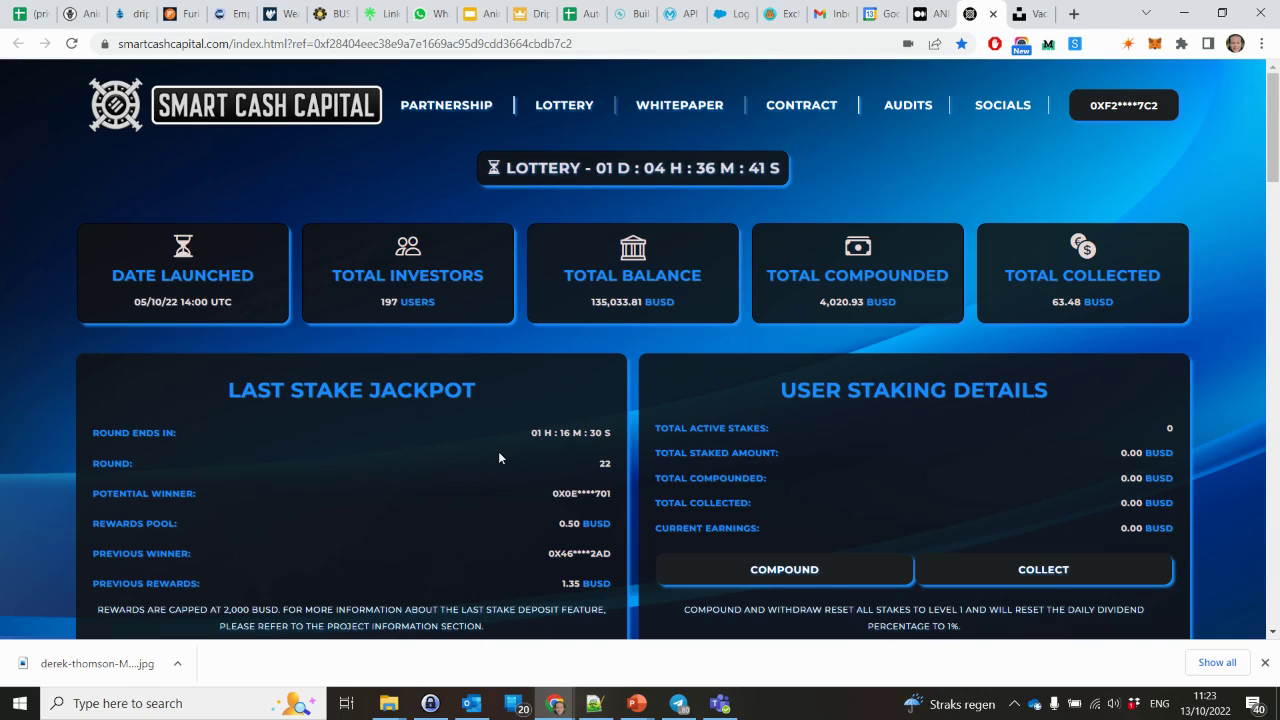
pyautogui.scroll(-2, 499, 456)
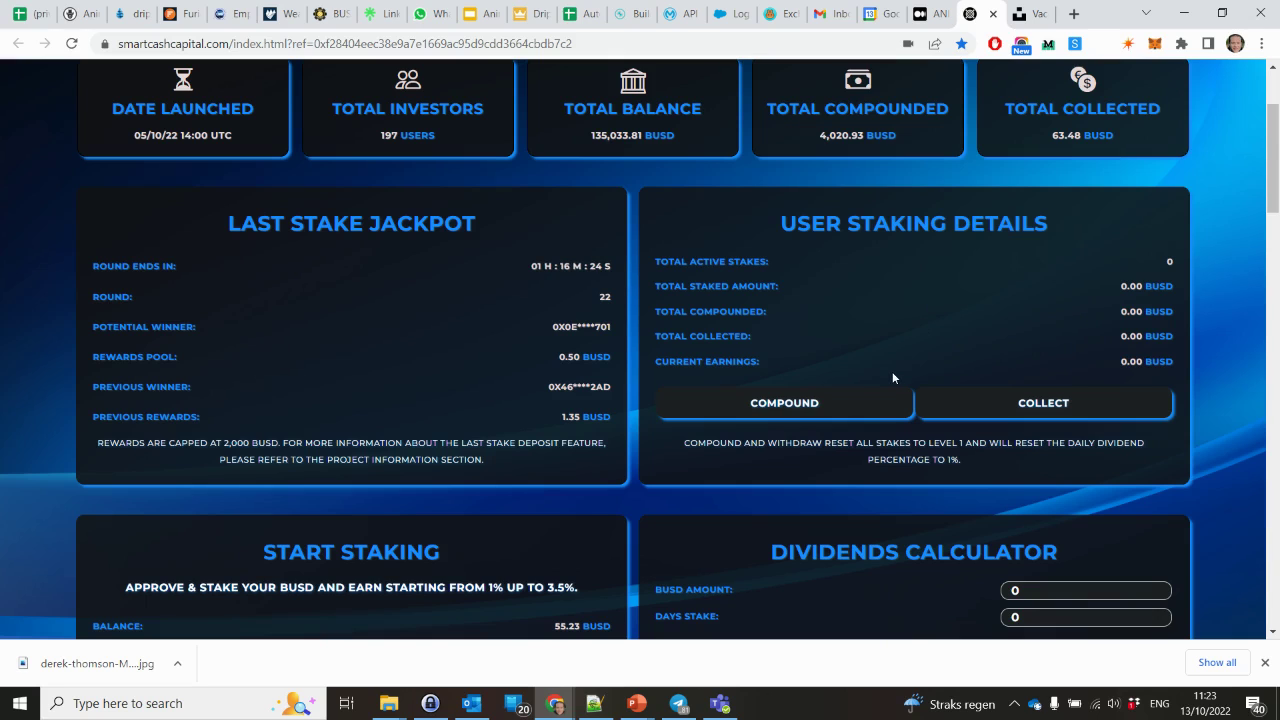
pyautogui.scroll(-3, 893, 377)
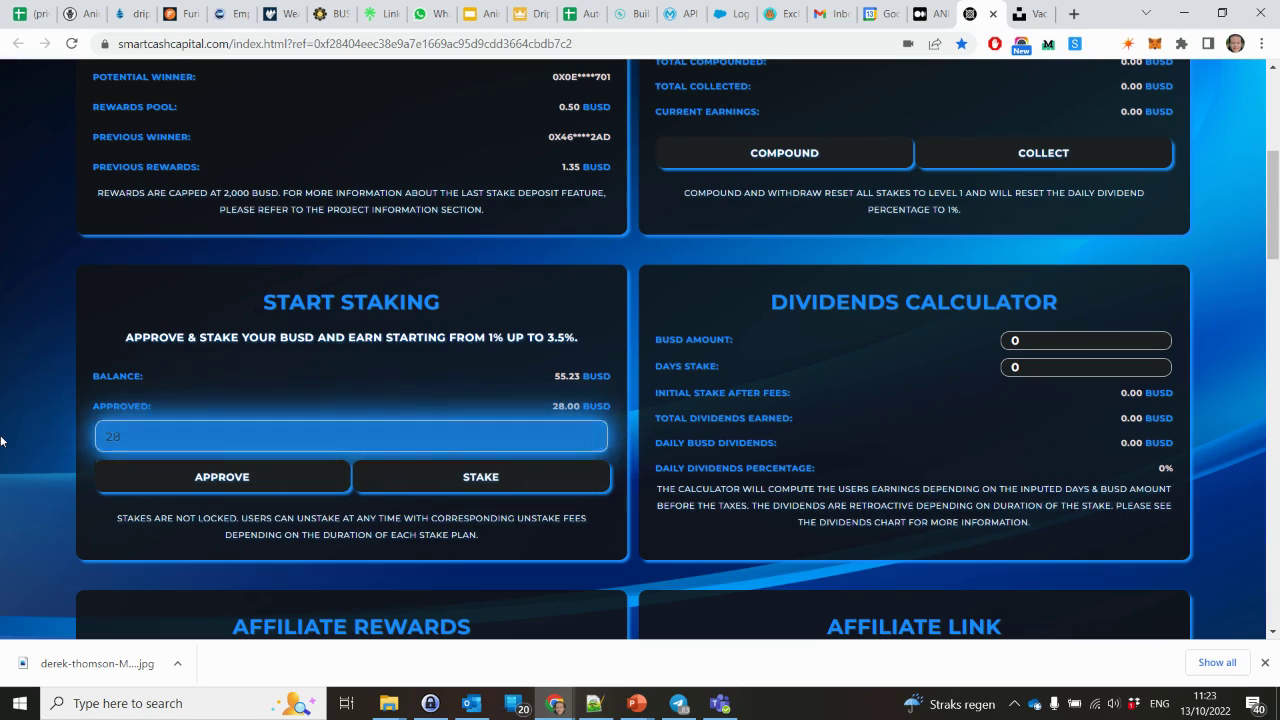
# Change the stake amount from 28 to 55 and approve it, confirming in MetaMask
pyautogui.click(137, 432)
pyautogui.press('BackSpace')
pyautogui.press('BackSpace')
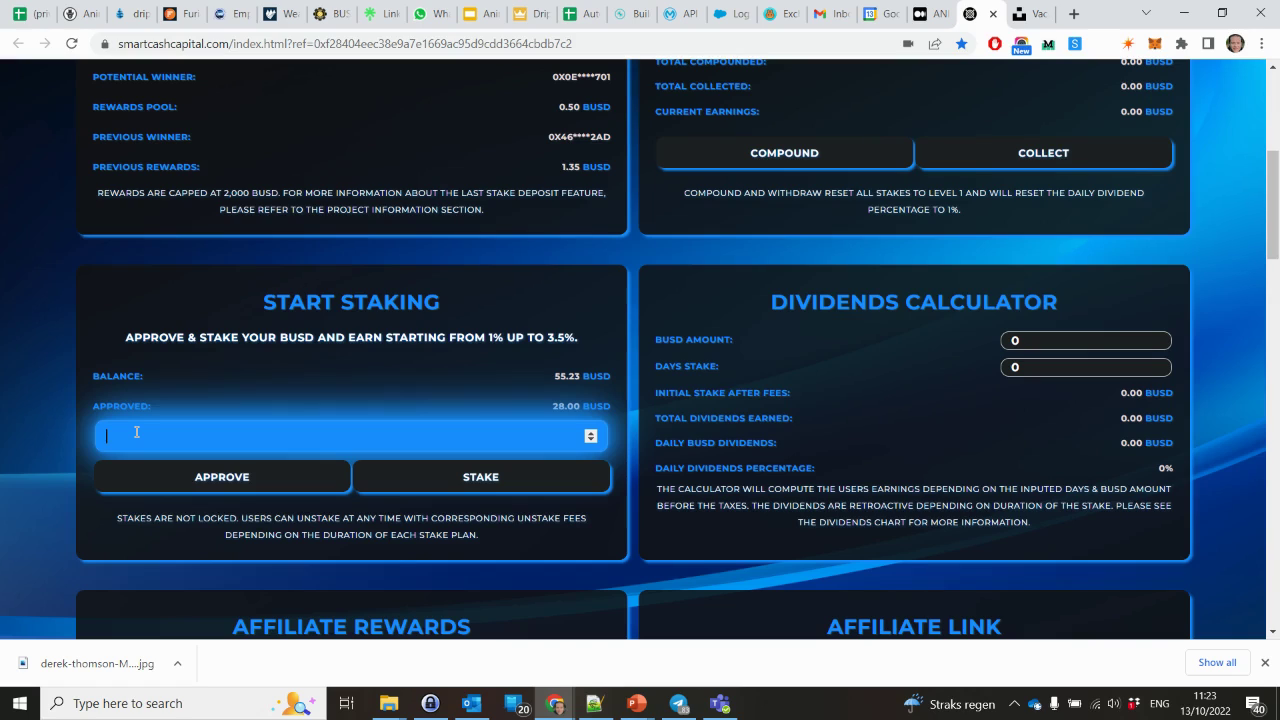
pyautogui.write('55')
pyautogui.click(210, 479)
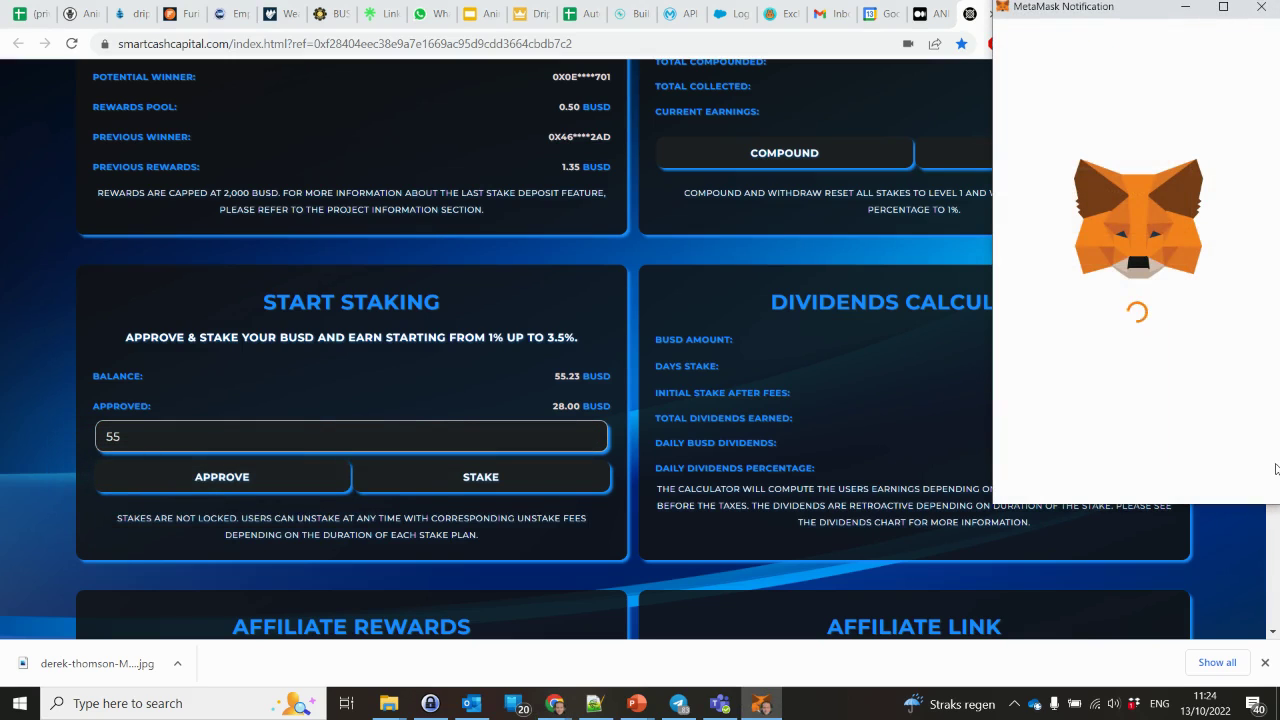
pyautogui.scroll(-5, 1276, 469)
pyautogui.click(1194, 471)
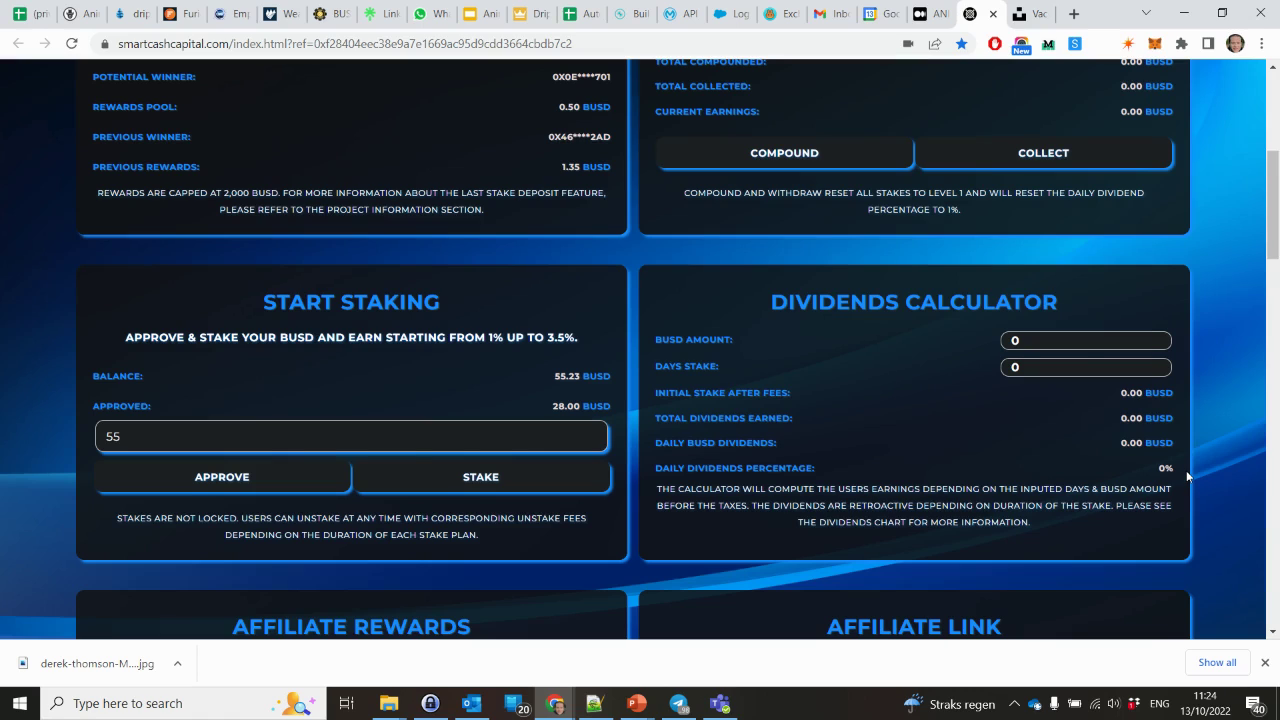
# Dismiss the Chrome notification and reload the page so Approved shows 55.00 BUSD
pyautogui.scroll(3, 786, 458)
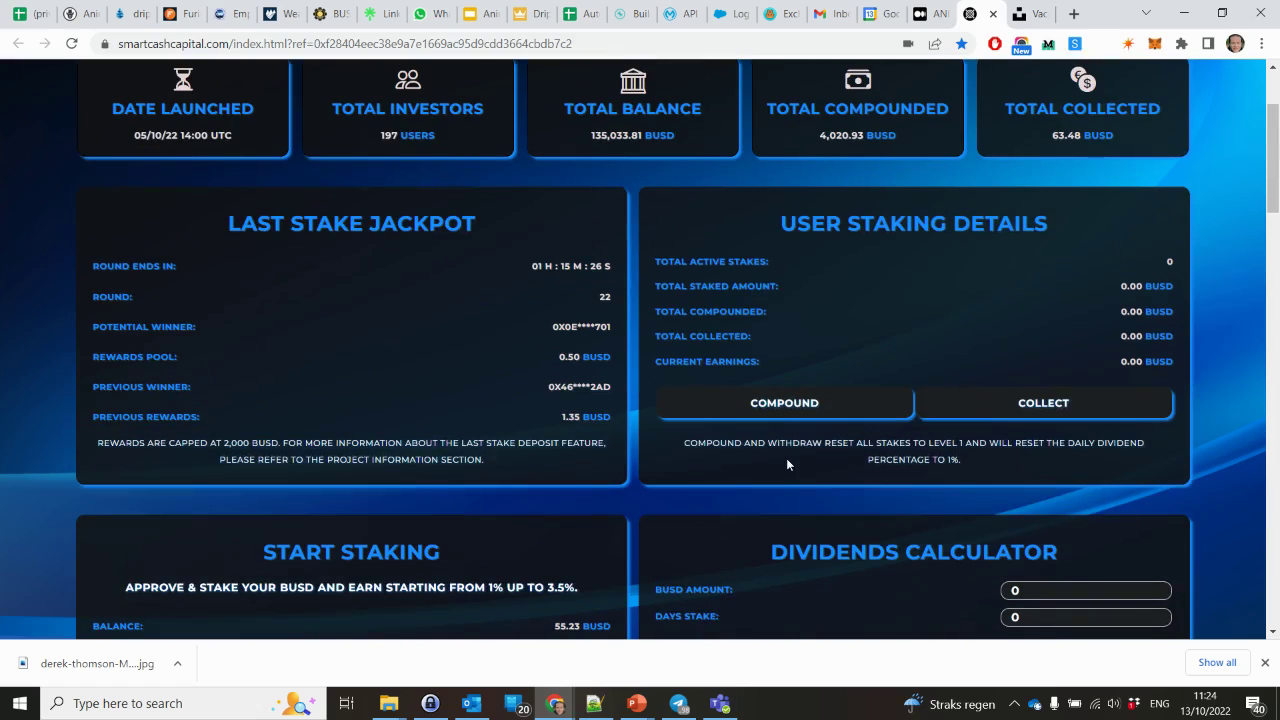
pyautogui.scroll(-2, 786, 463)
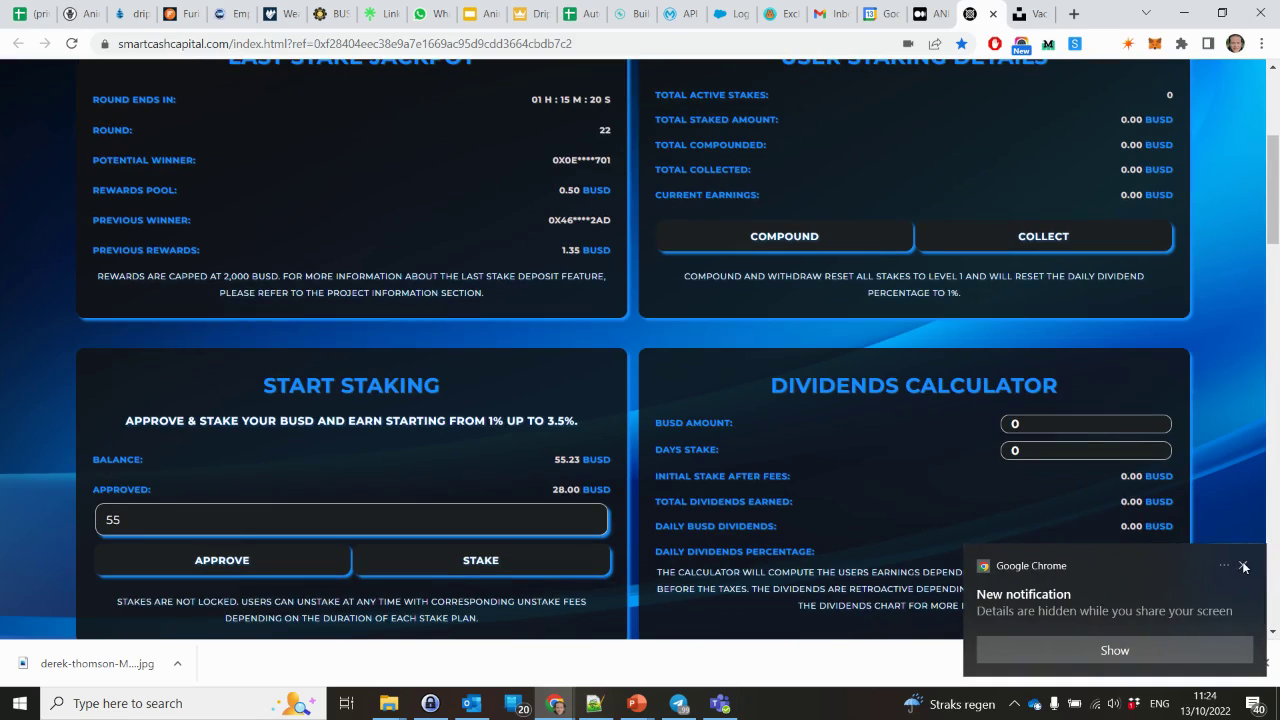
pyautogui.click(1242, 565)
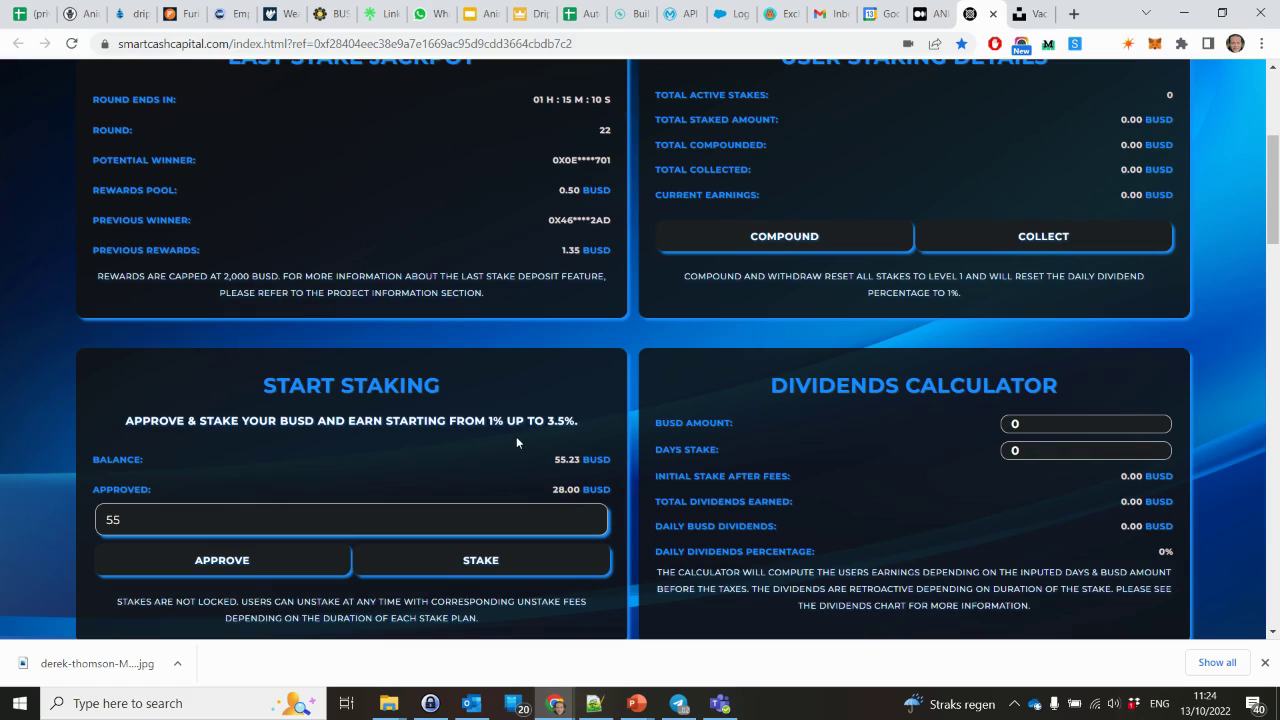
pyautogui.press('Return')
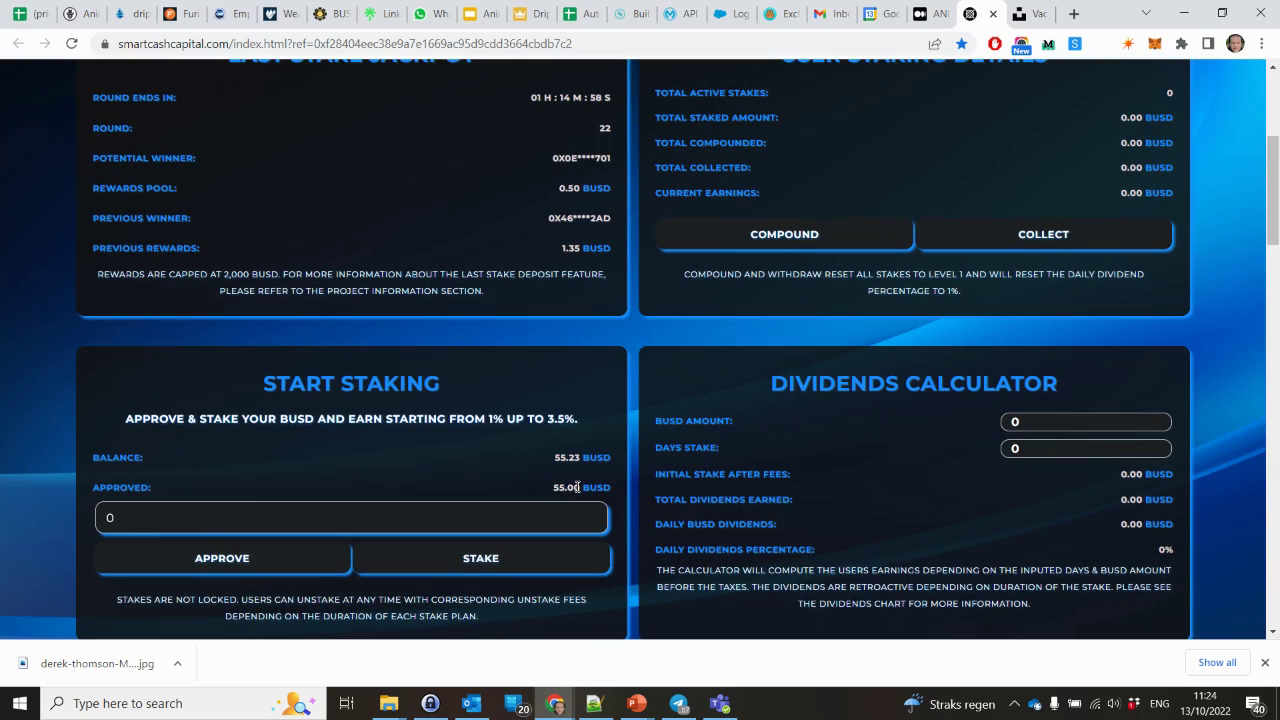
# Enter 55 BUSD, approve it with a wallet confirmation, and dismiss Chrome's notifications and download bar
pyautogui.click(343, 515)
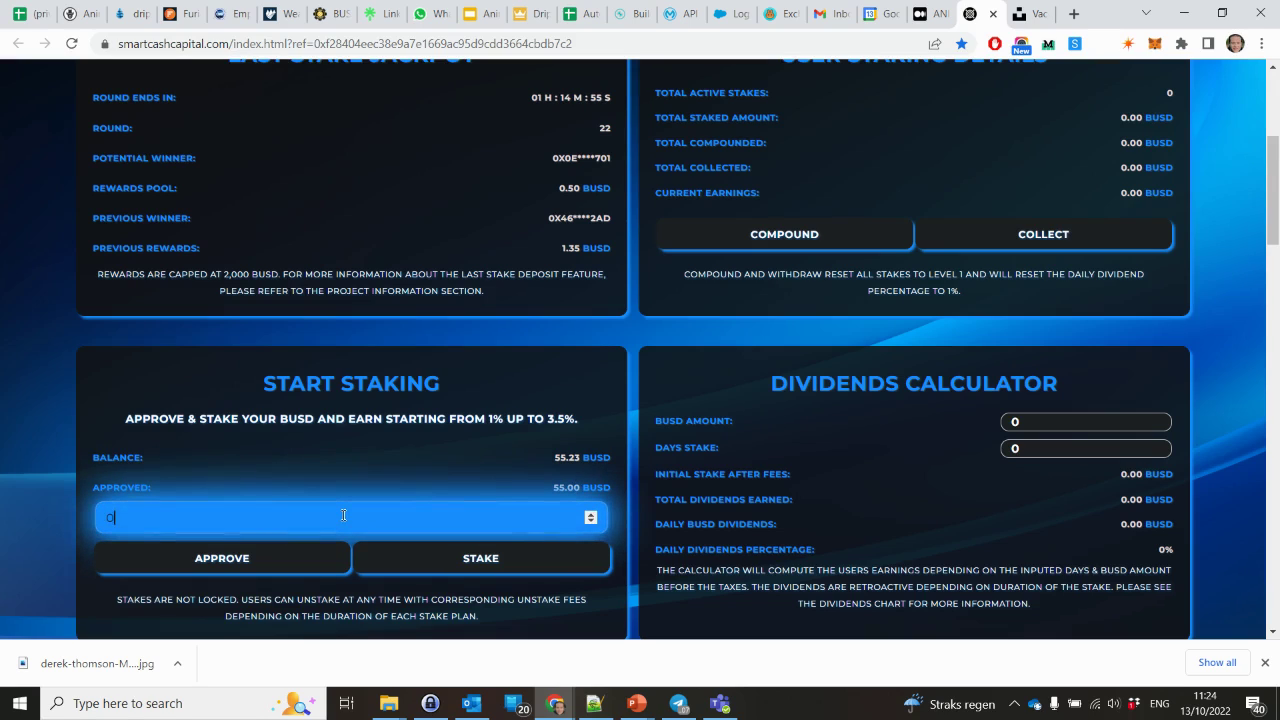
pyautogui.write('55')
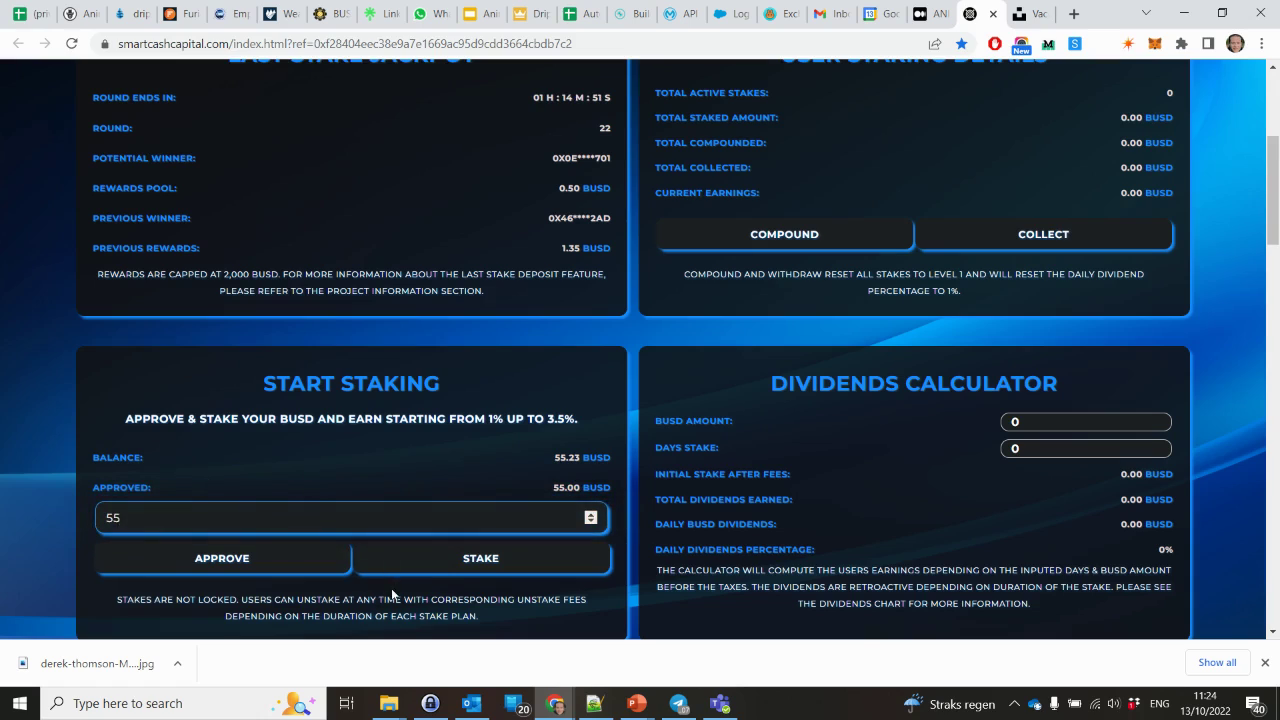
pyautogui.click(470, 566)
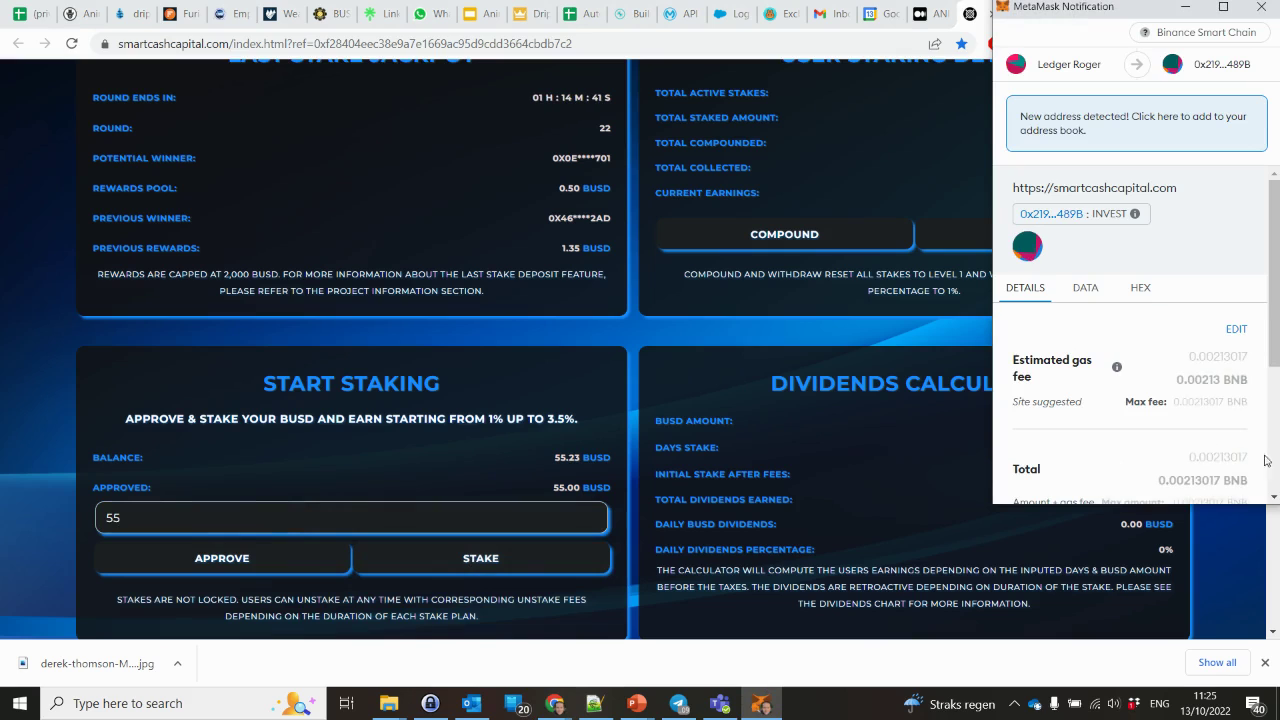
pyautogui.scroll(-4, 1175, 457)
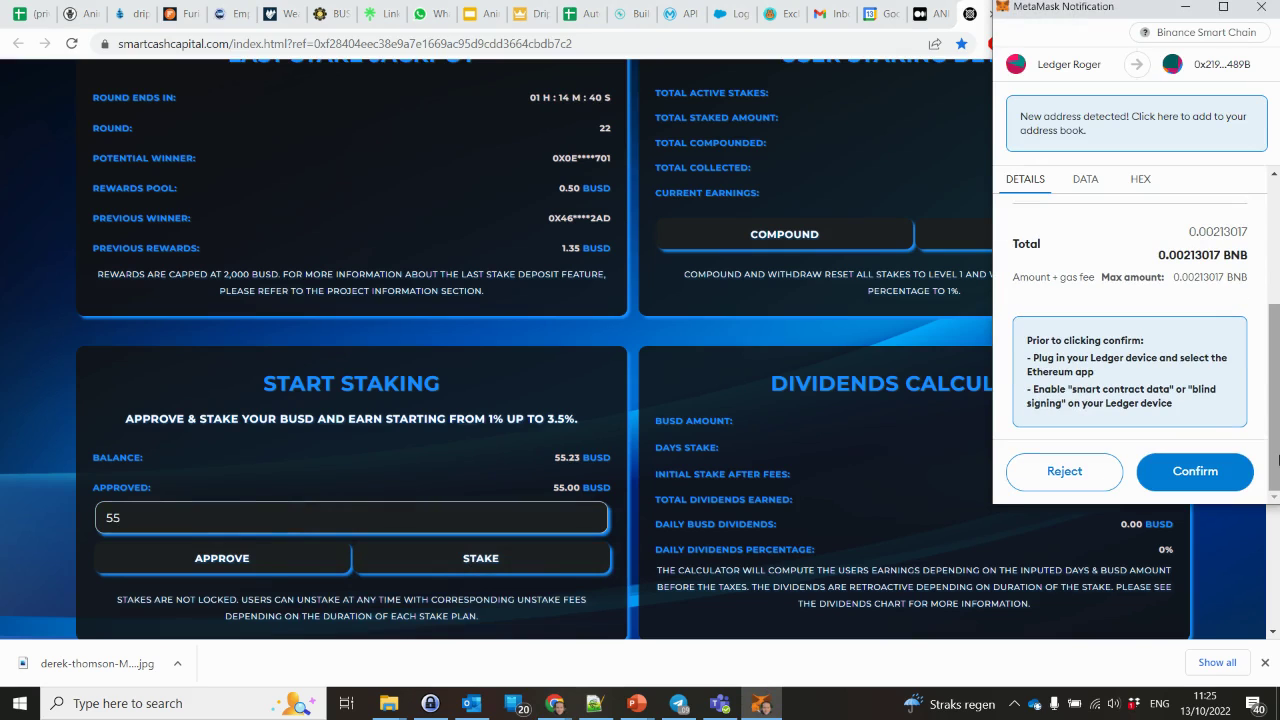
pyautogui.click(1216, 472)
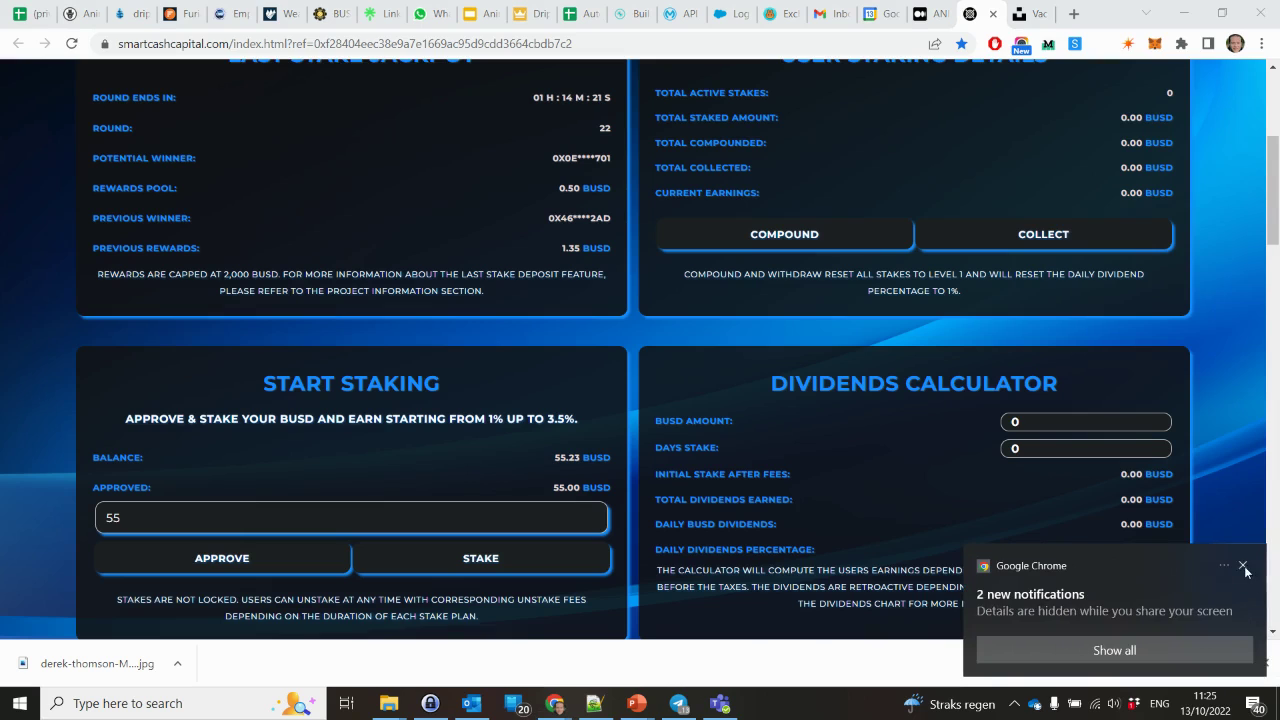
pyautogui.click(1249, 565)
pyautogui.click(1264, 662)
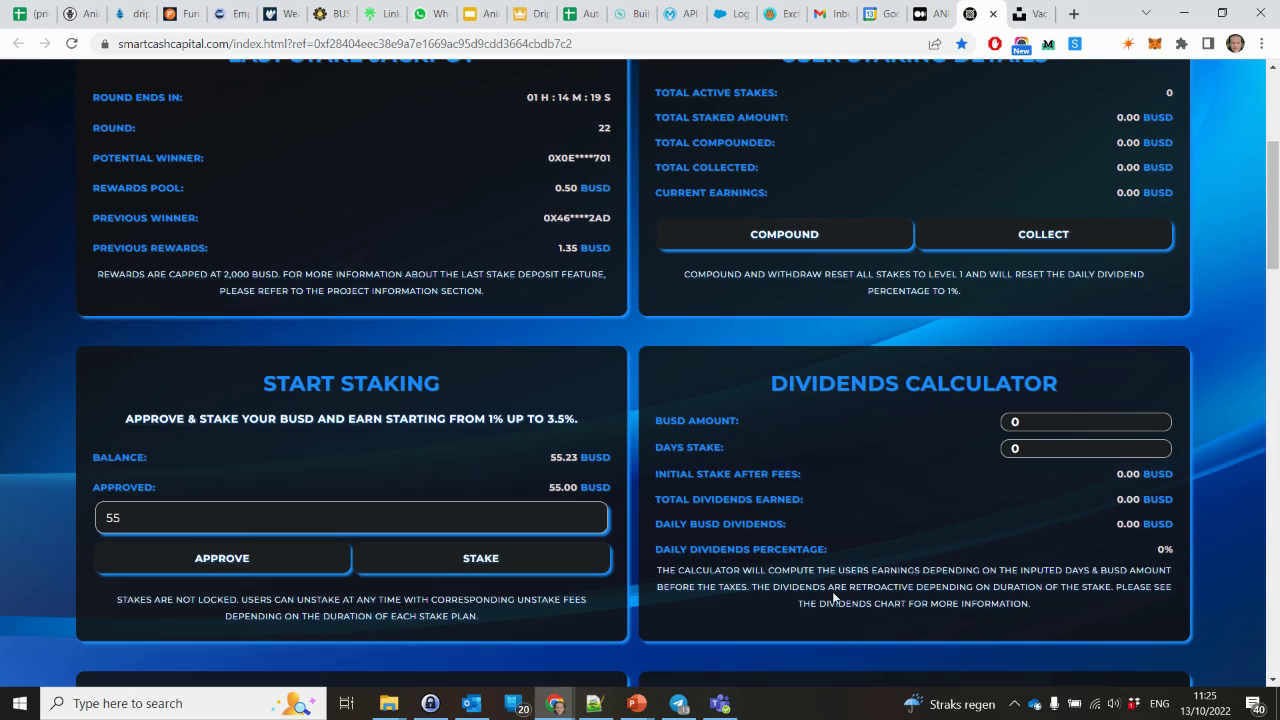
# Scroll the page to check User Staking Details shows one active 49.50 BUSD stake
pyautogui.scroll(1, 833, 597)
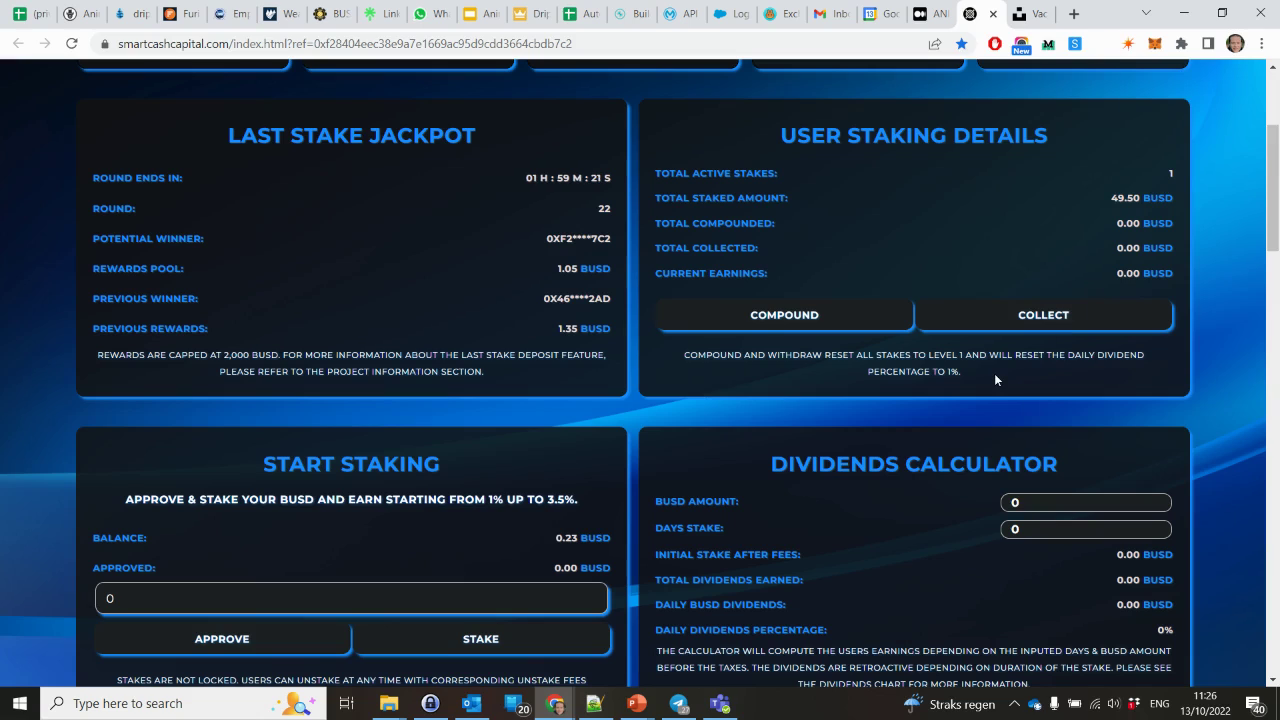
pyautogui.scroll(-2, 994, 373)
pyautogui.scroll(-2, 994, 372)
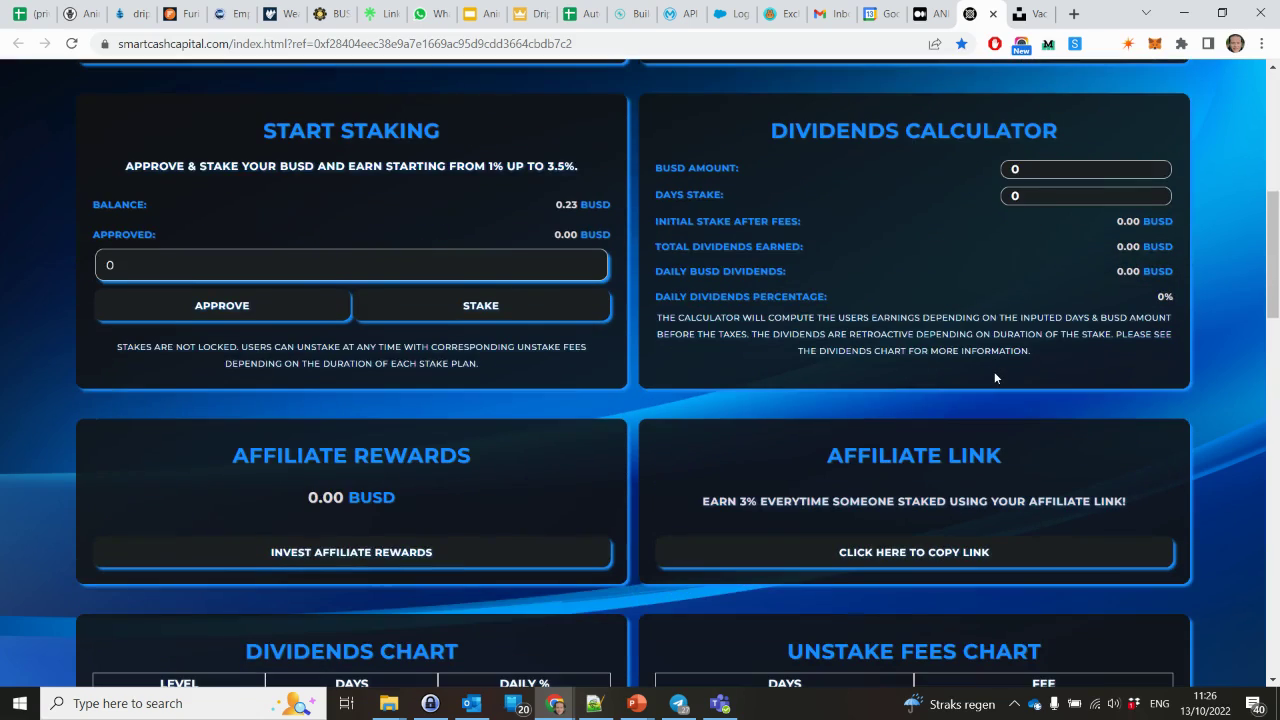
pyautogui.scroll(4, 994, 373)
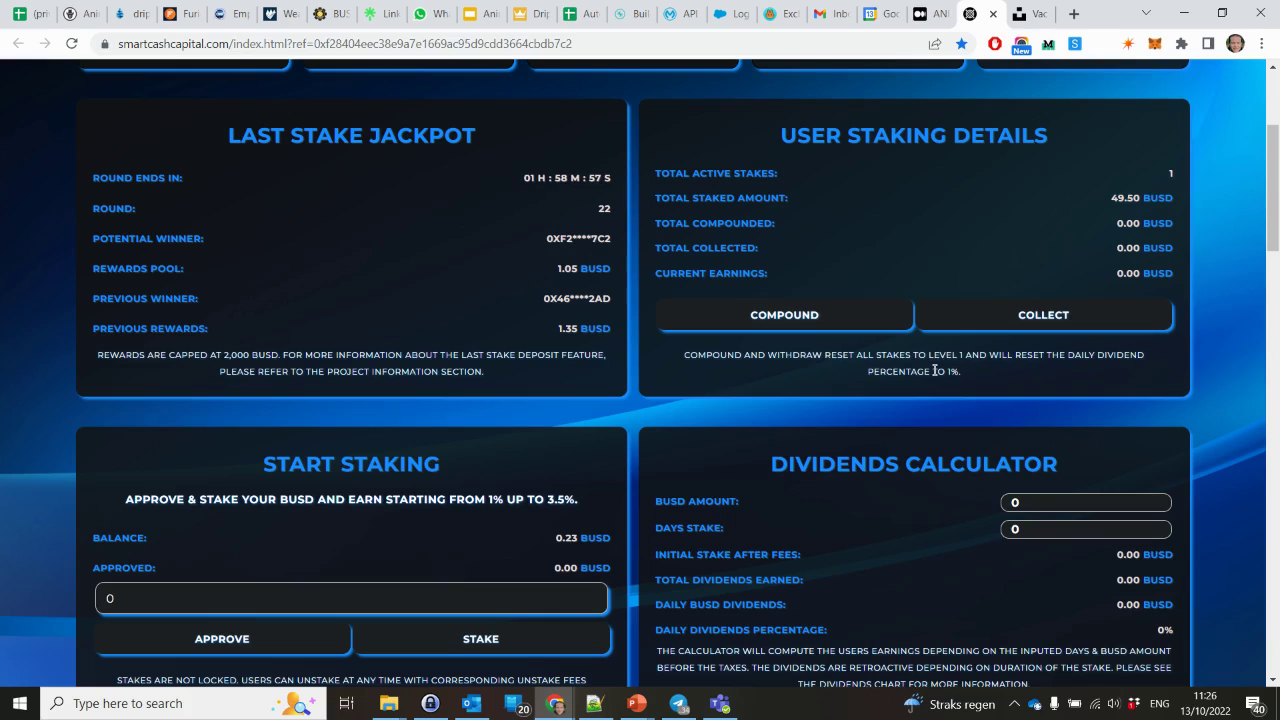
pyautogui.scroll(-2, 934, 372)
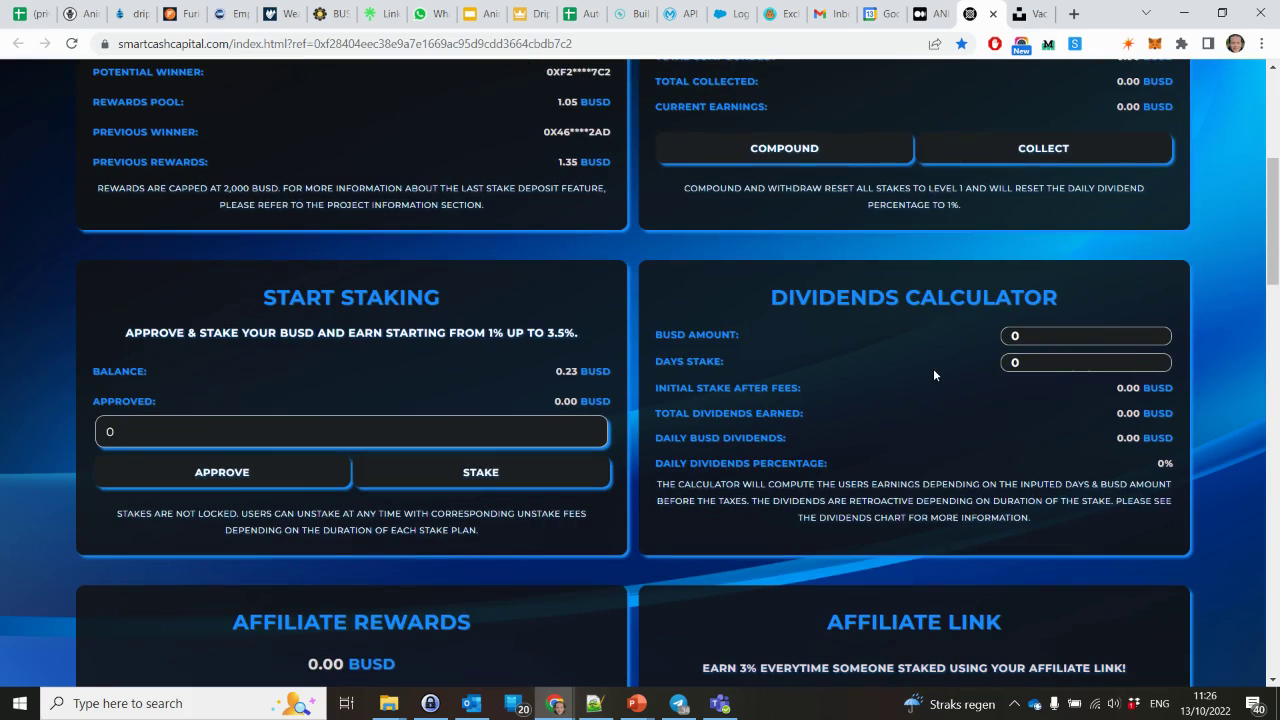
pyautogui.scroll(-3, 933, 372)
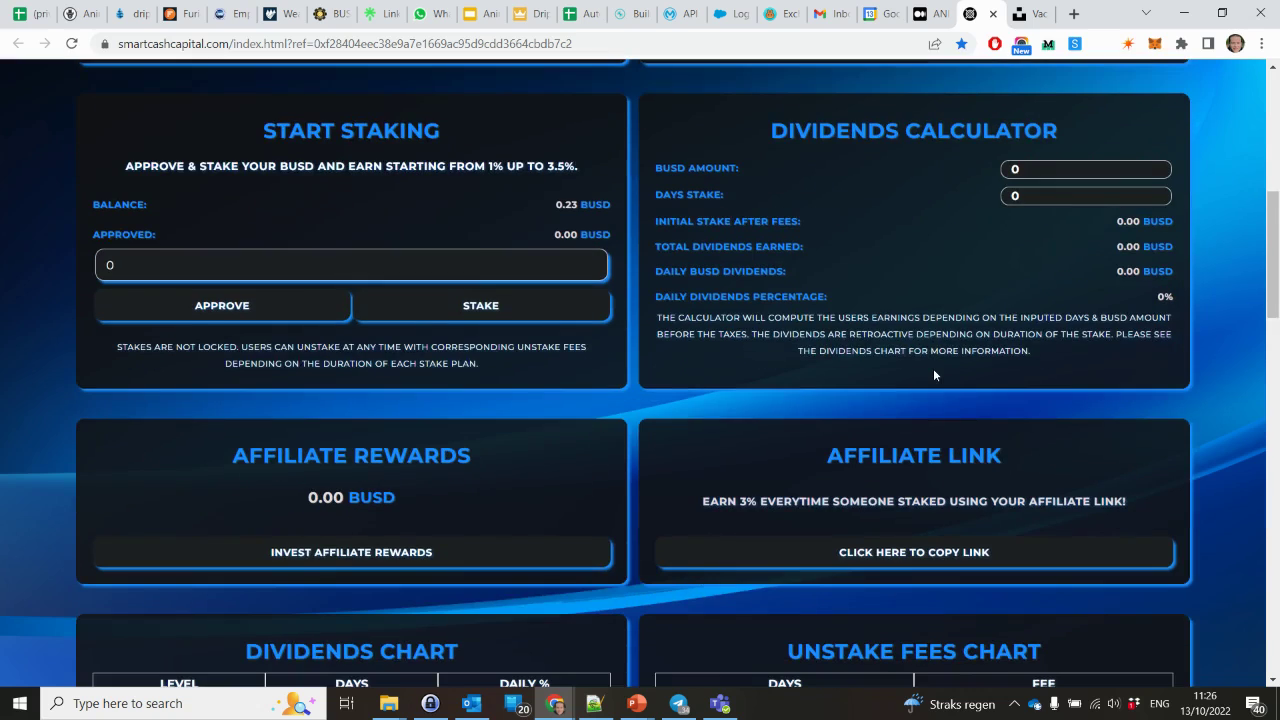
# In the Dividends Calculator, enter 50 BUSD for 30 days, then change the amount to 55
pyautogui.scroll(4, 933, 372)
pyautogui.click(1030, 419)
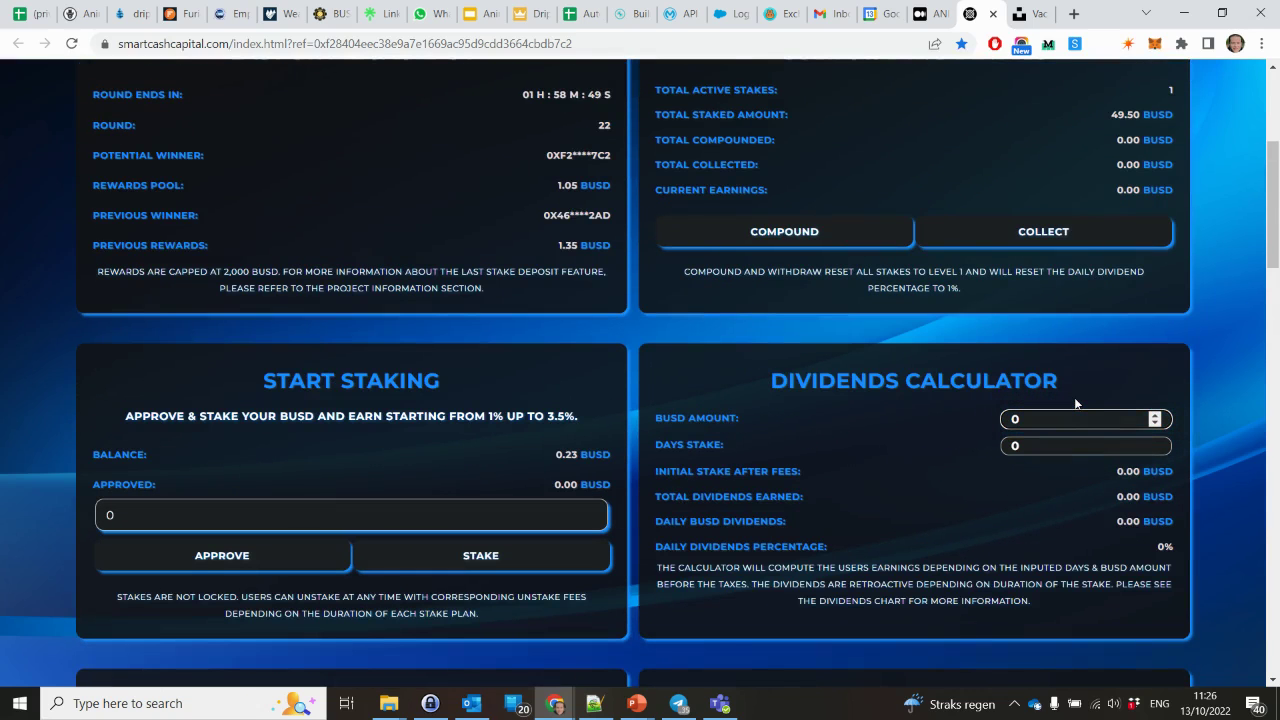
pyautogui.press('BackSpace')
pyautogui.write('50')
pyautogui.click(1058, 439)
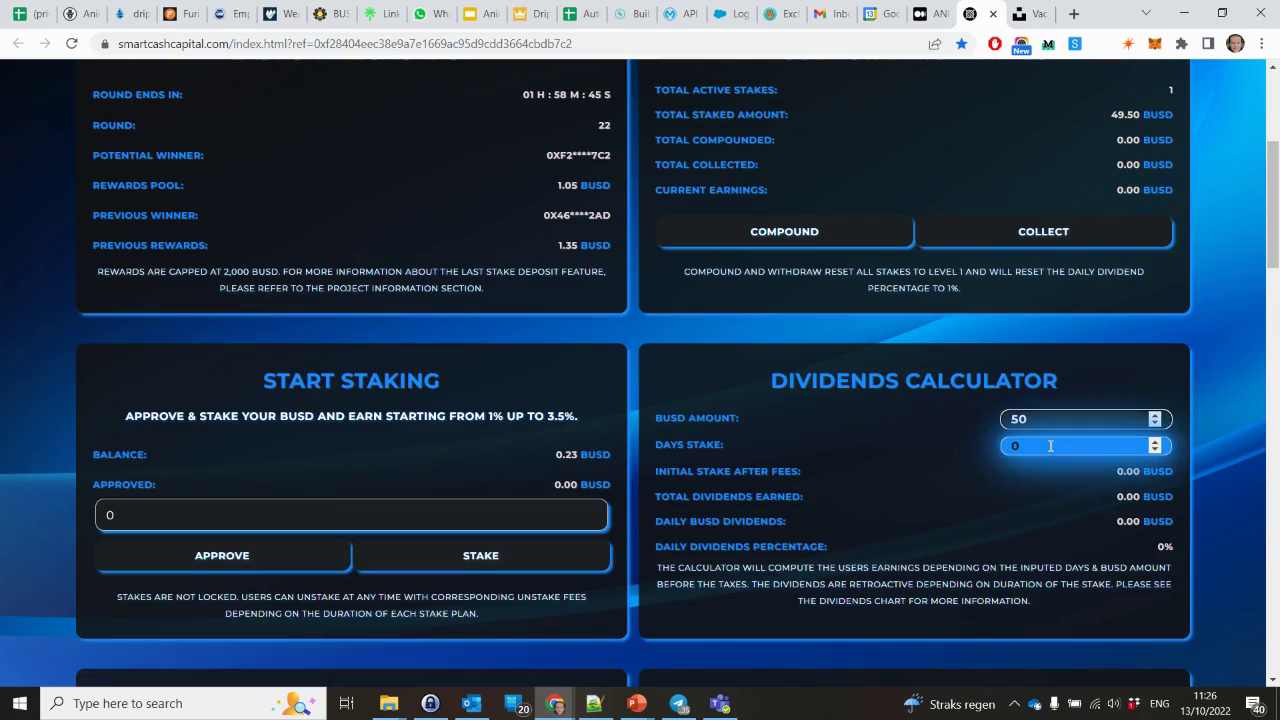
pyautogui.press('BackSpace')
pyautogui.write('30')
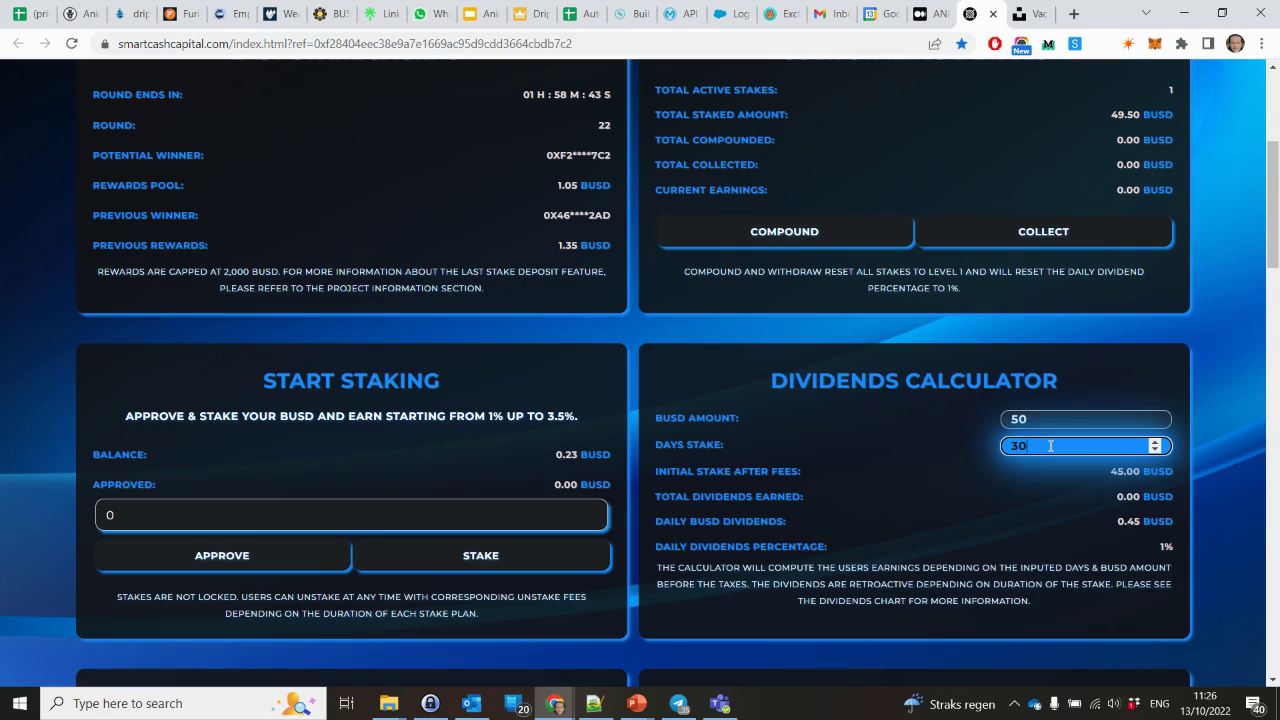
pyautogui.click(966, 486)
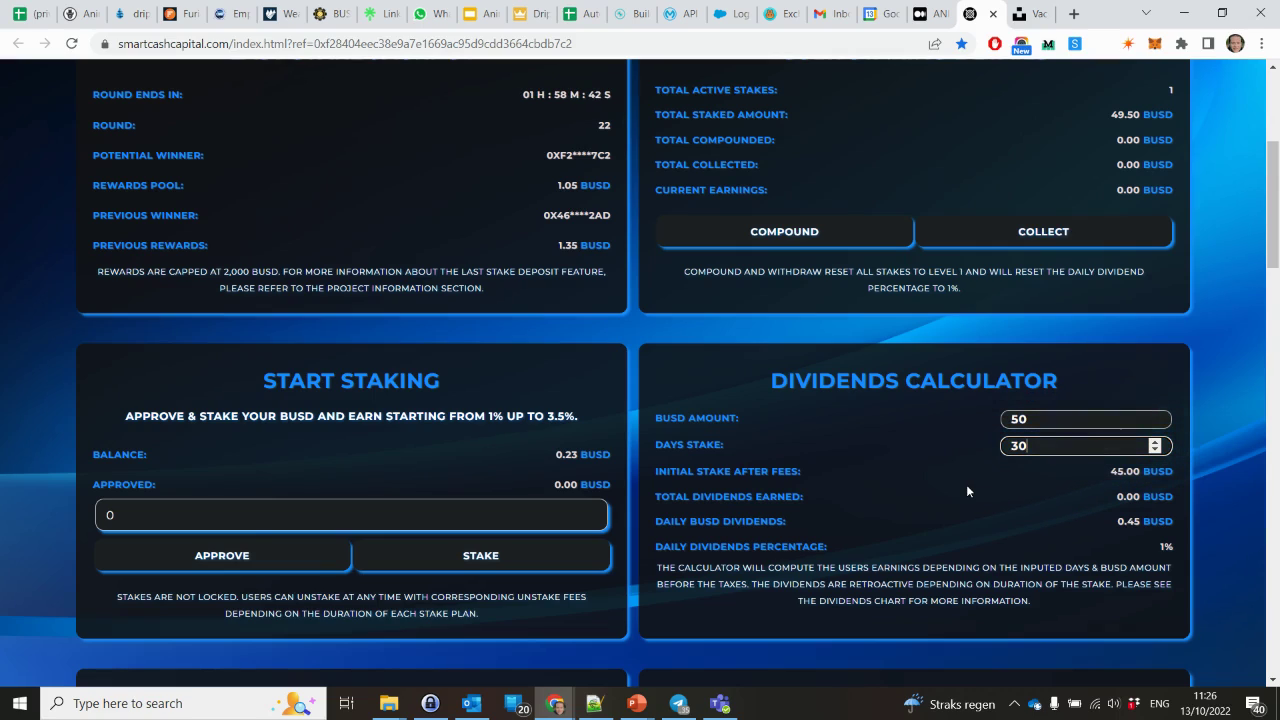
pyautogui.doubleClick(1032, 418)
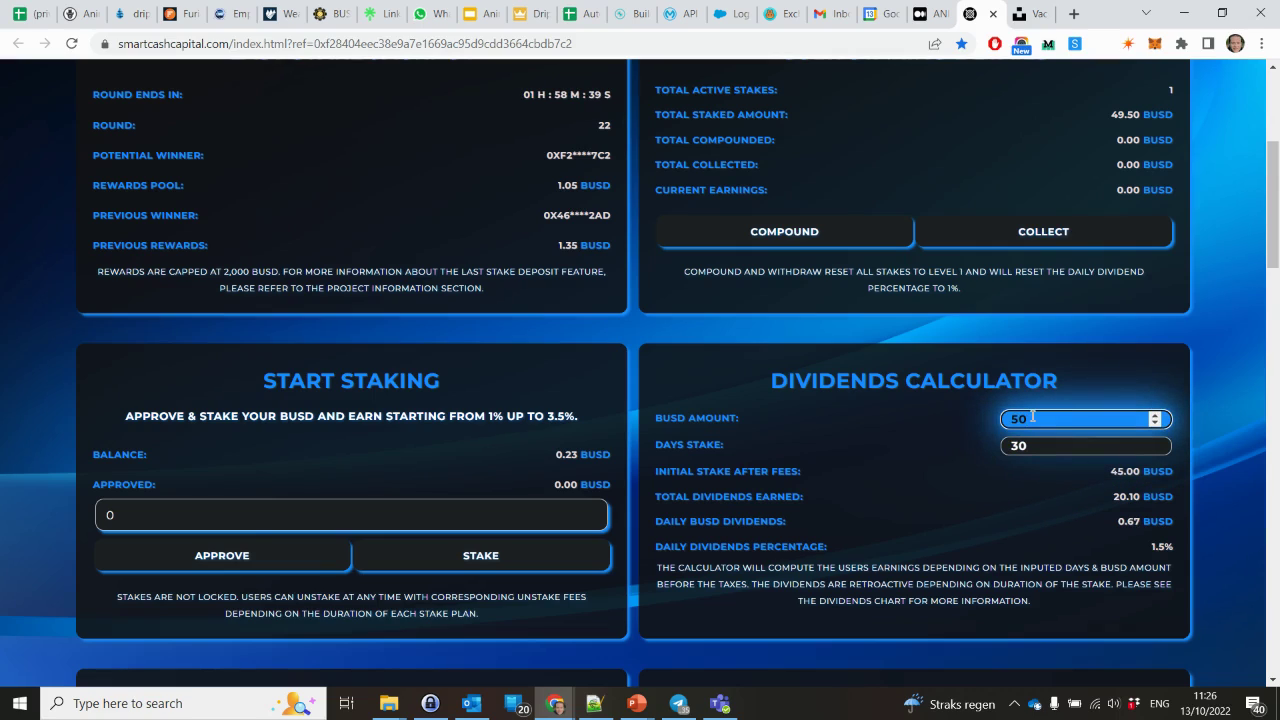
pyautogui.write('55')
pyautogui.click(1009, 479)
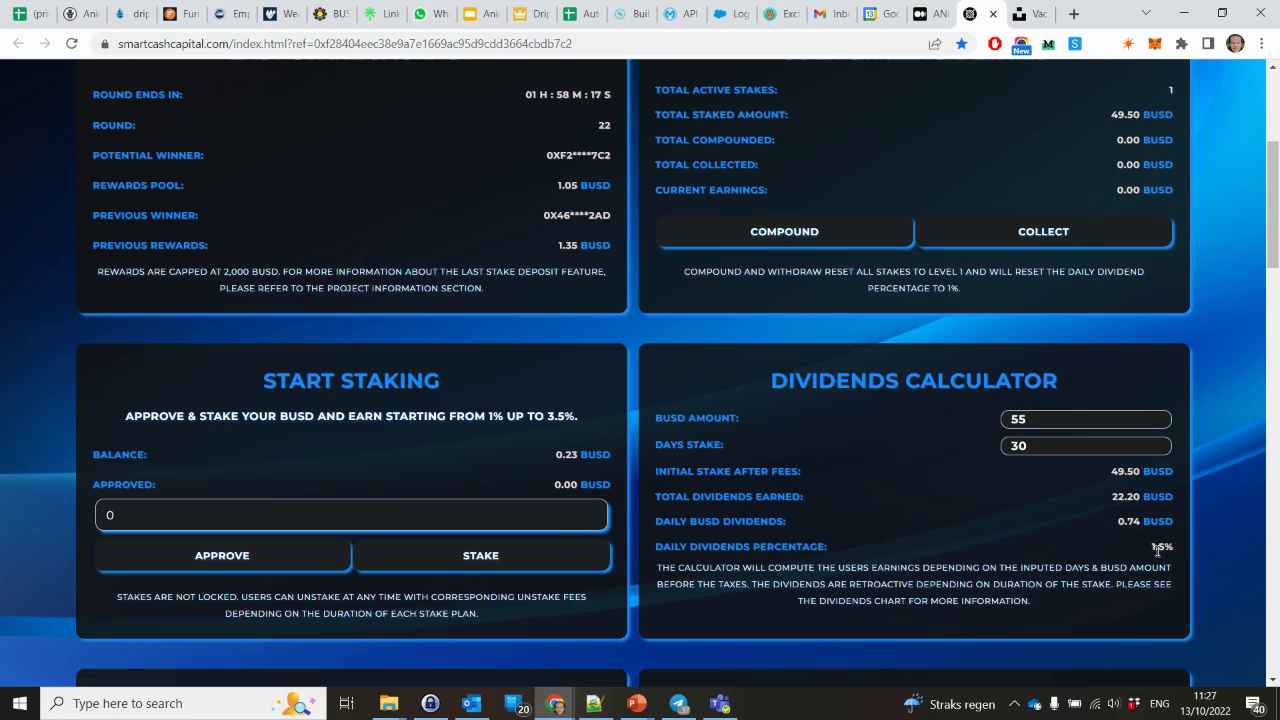
# Scroll past the affiliate panels to the Dividends Chart, Unstake Fees Chart and User Stake History
pyautogui.scroll(-3, 1030, 513)
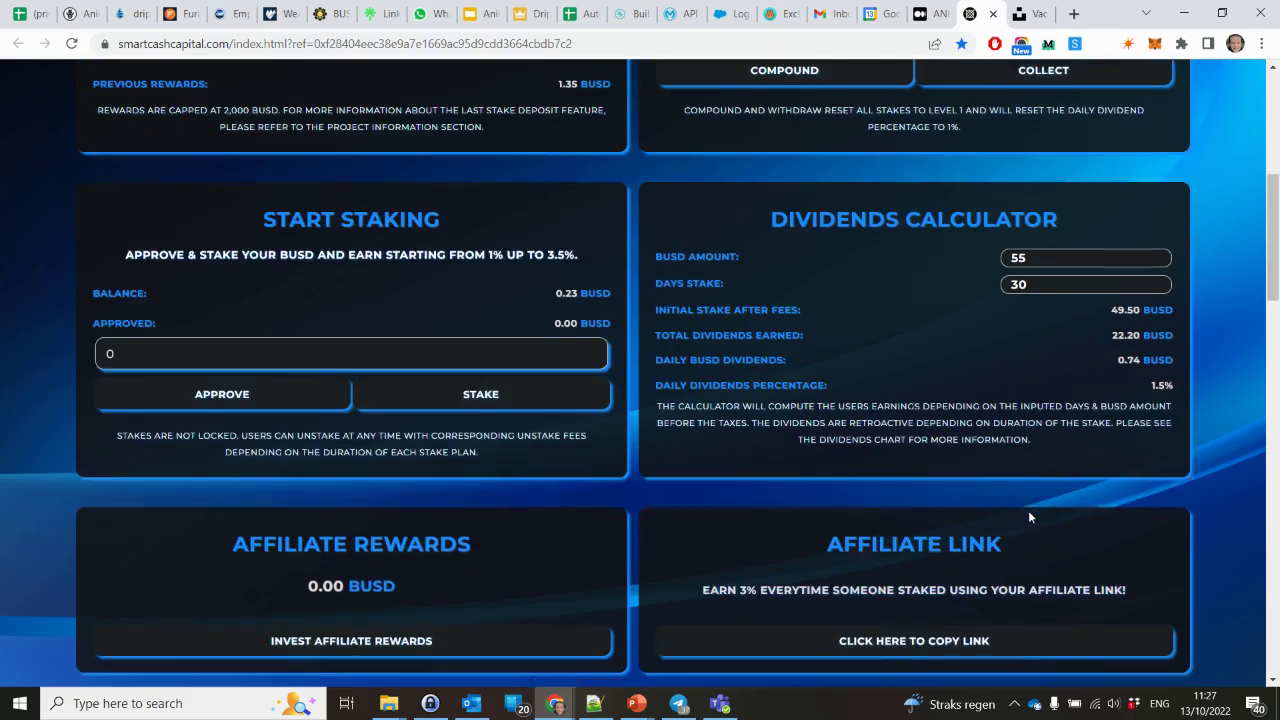
pyautogui.scroll(-3, 1030, 515)
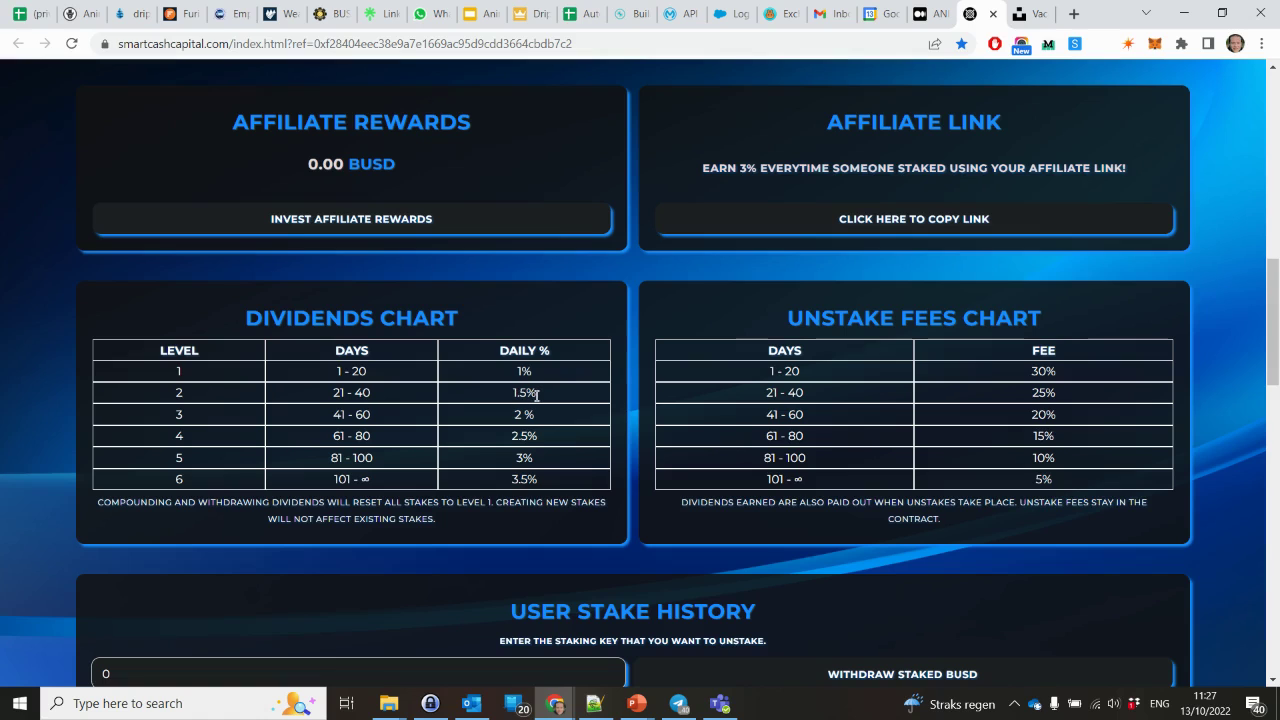
pyautogui.scroll(2, 537, 395)
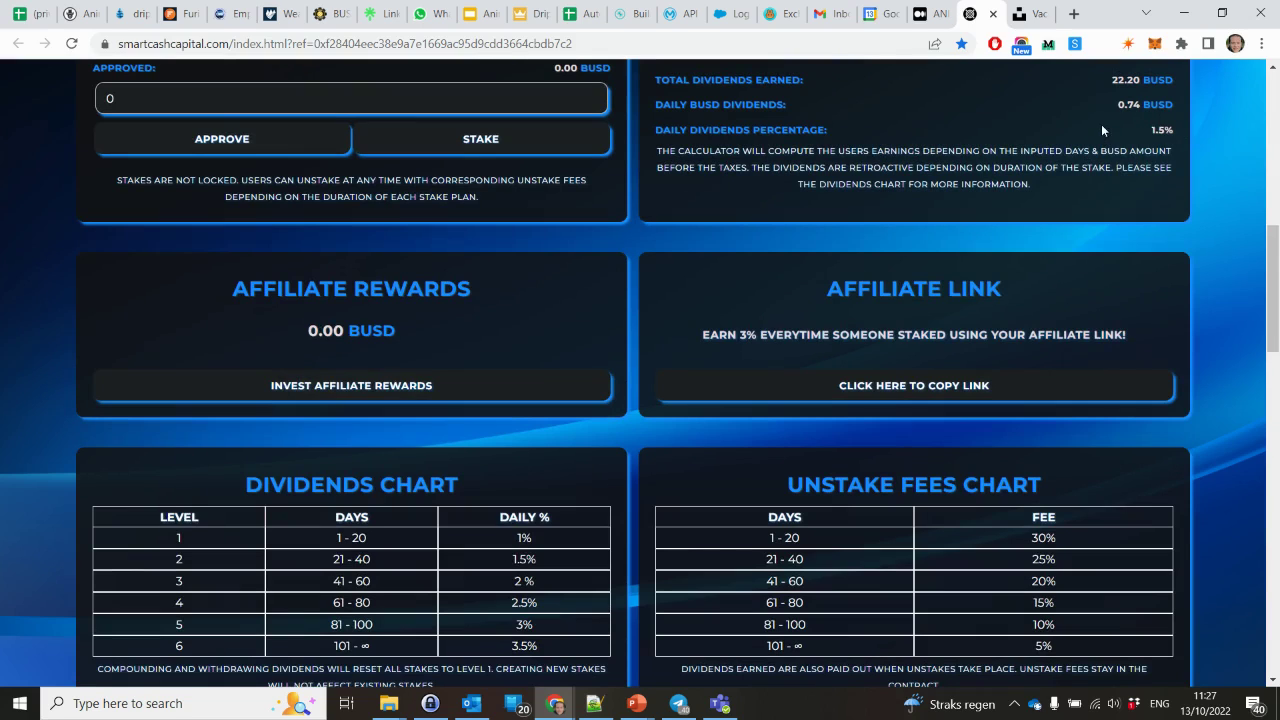
pyautogui.scroll(1, 1101, 124)
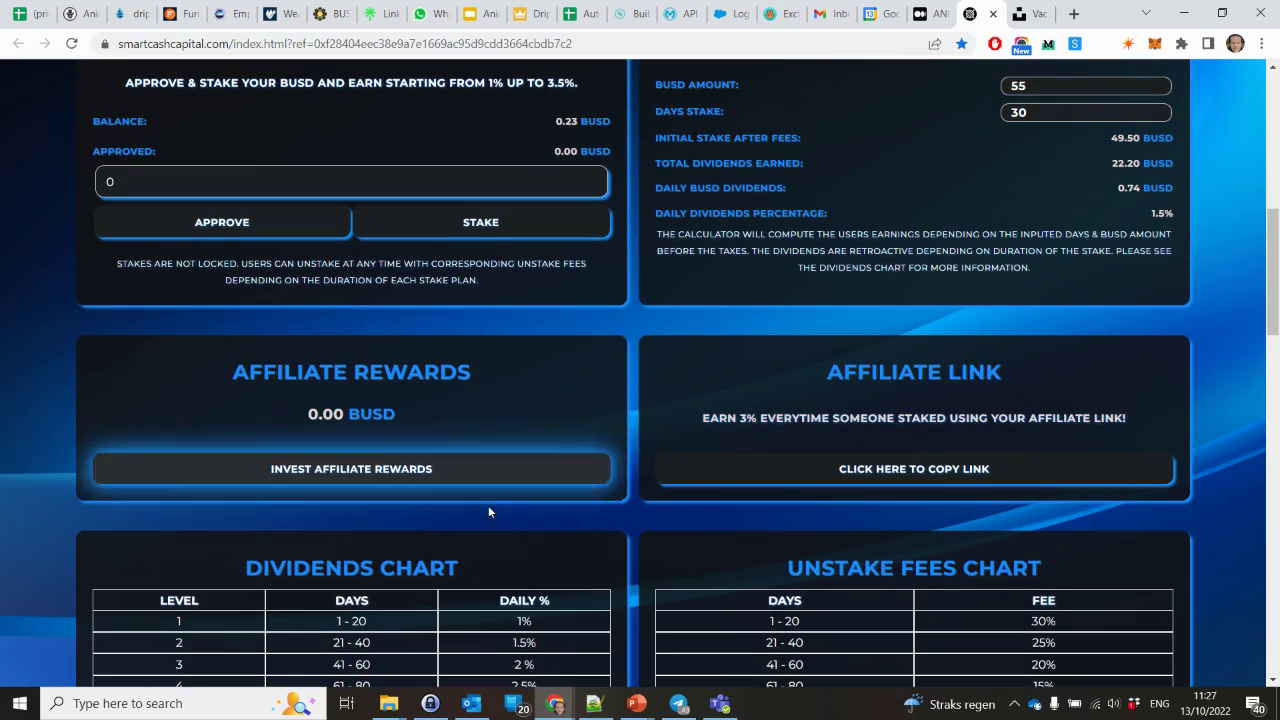
pyautogui.scroll(-1, 495, 547)
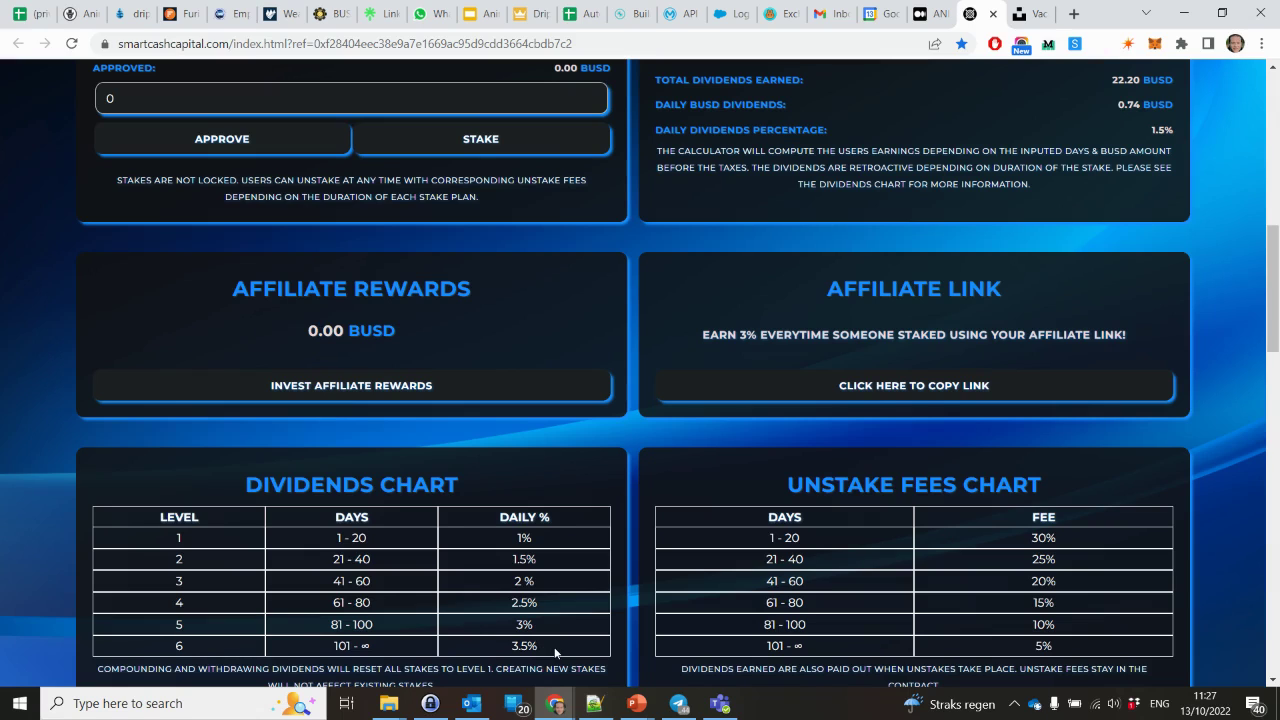
pyautogui.scroll(-1, 553, 650)
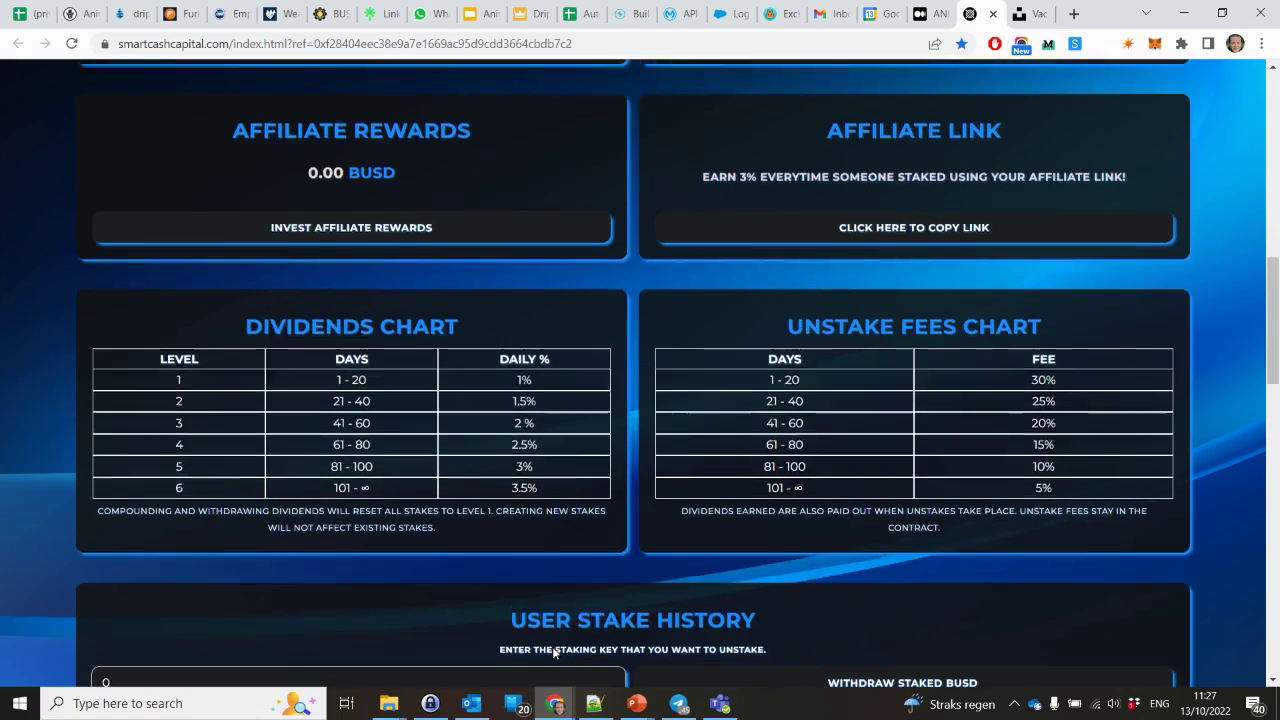
pyautogui.scroll(1, 553, 650)
pyautogui.scroll(2, 552, 646)
pyautogui.scroll(-5, 552, 646)
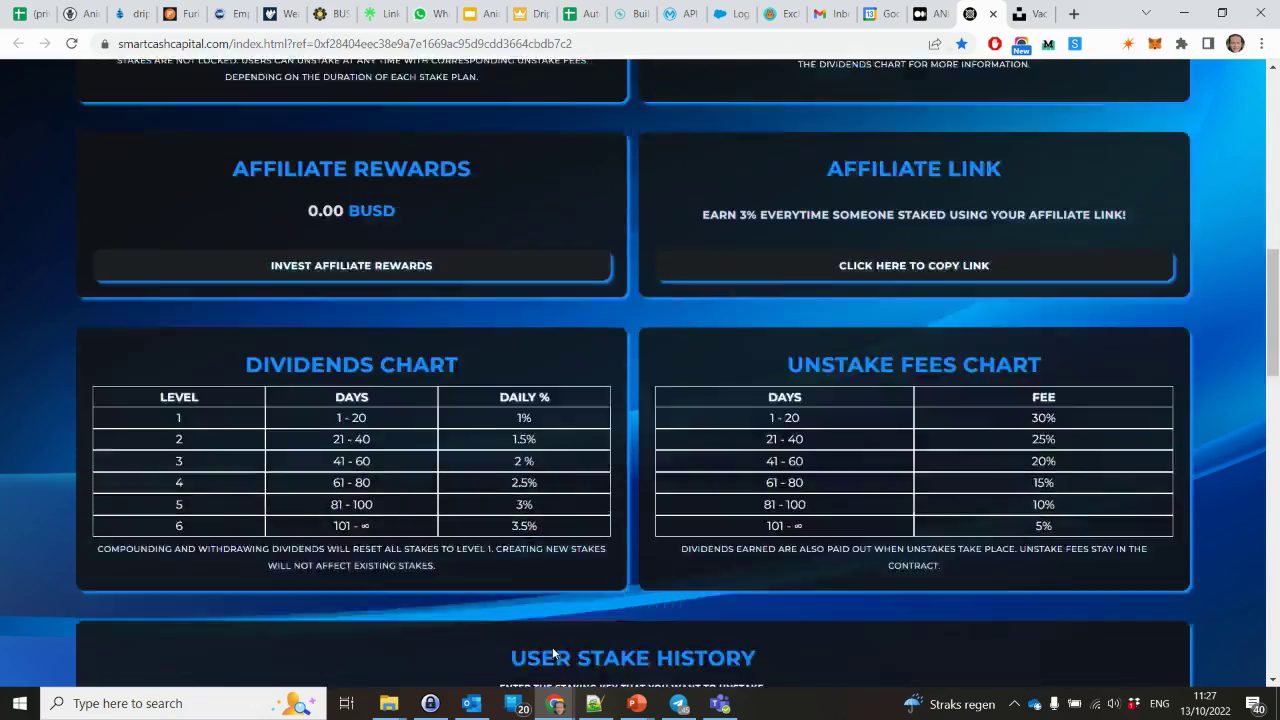
pyautogui.scroll(1, 551, 650)
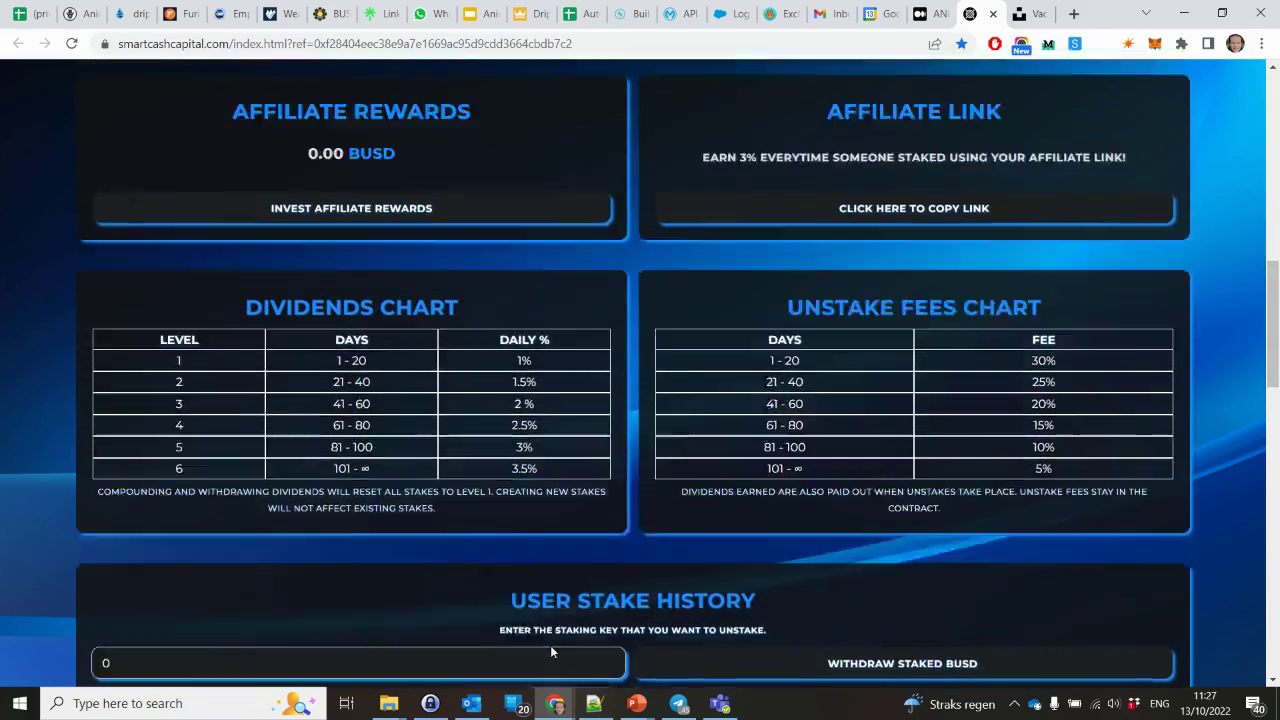
pyautogui.scroll(-2, 550, 650)
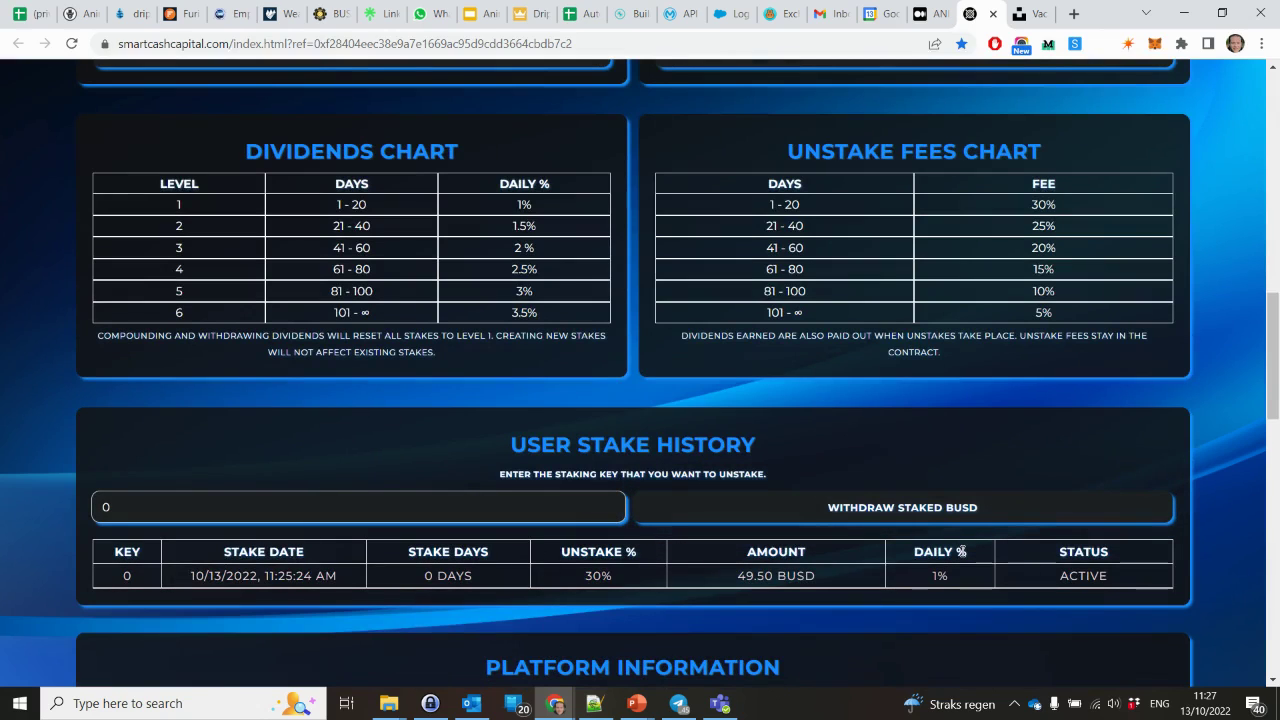
# Scroll through the Dividends and Unstake Fees charts and stake history, then up to User Staking Details
pyautogui.scroll(-1, 960, 549)
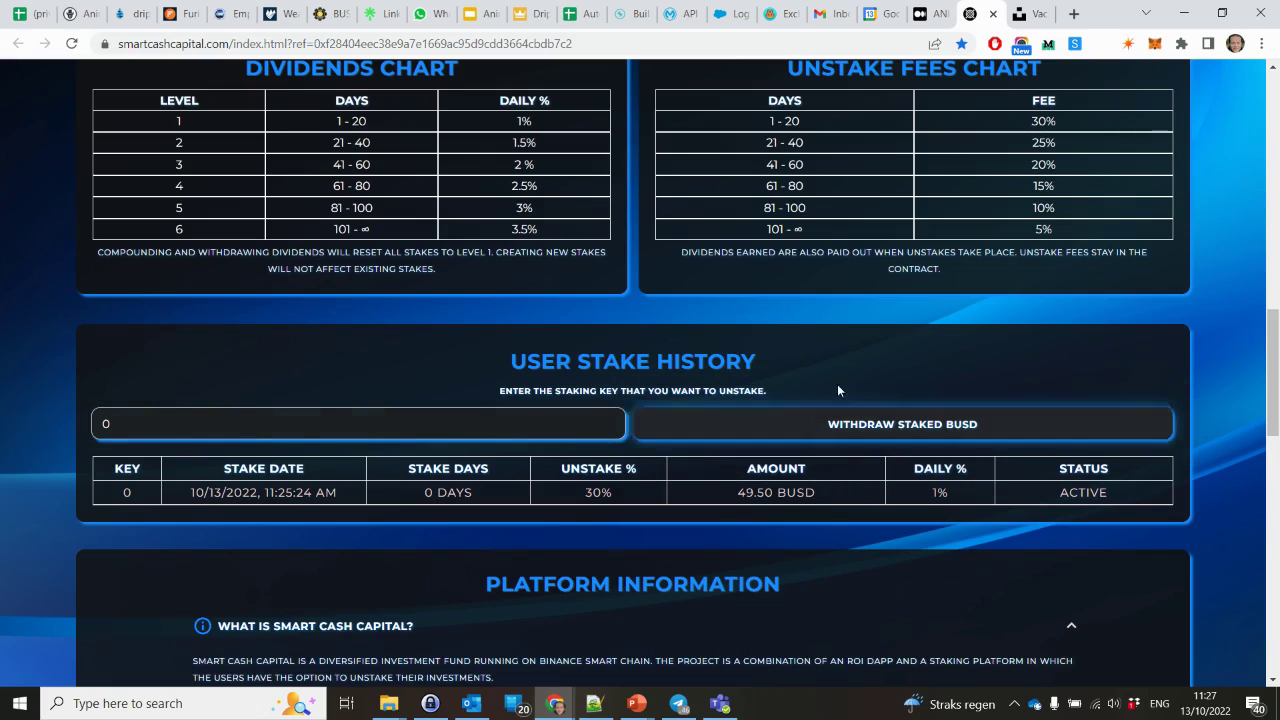
pyautogui.scroll(3, 845, 385)
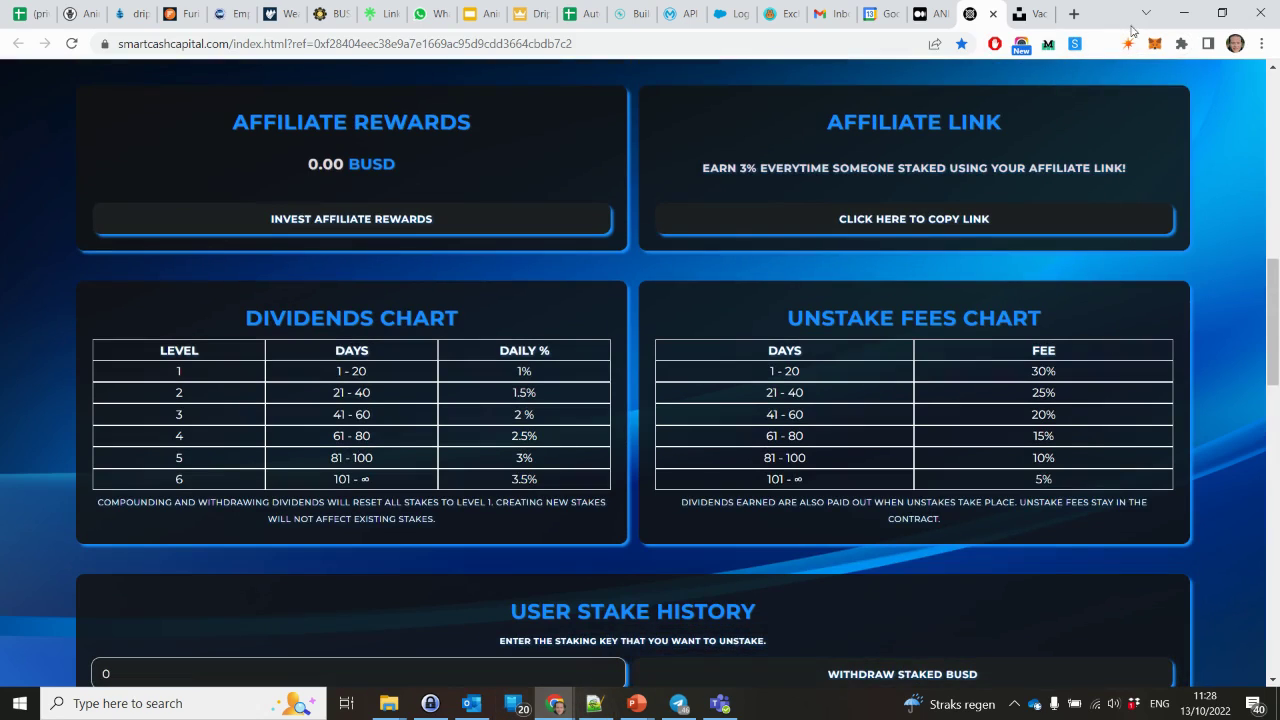
pyautogui.scroll(-3, 1262, 414)
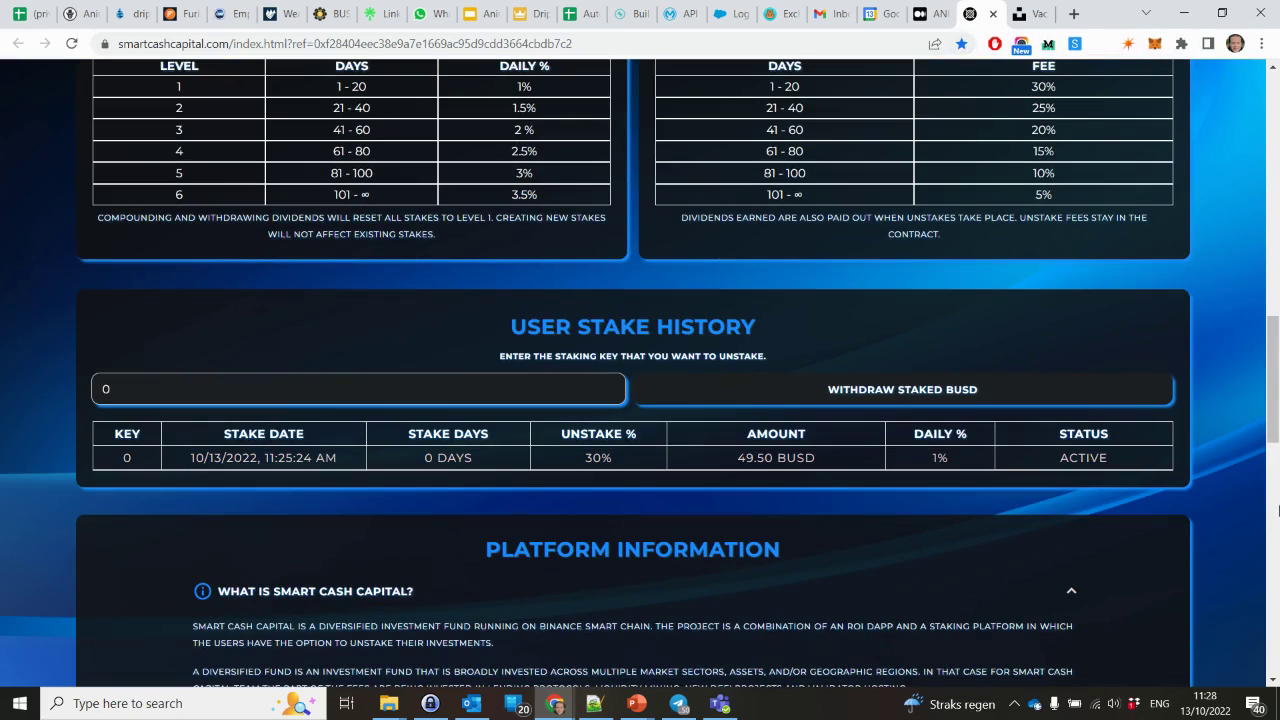
pyautogui.scroll(-1, 1274, 438)
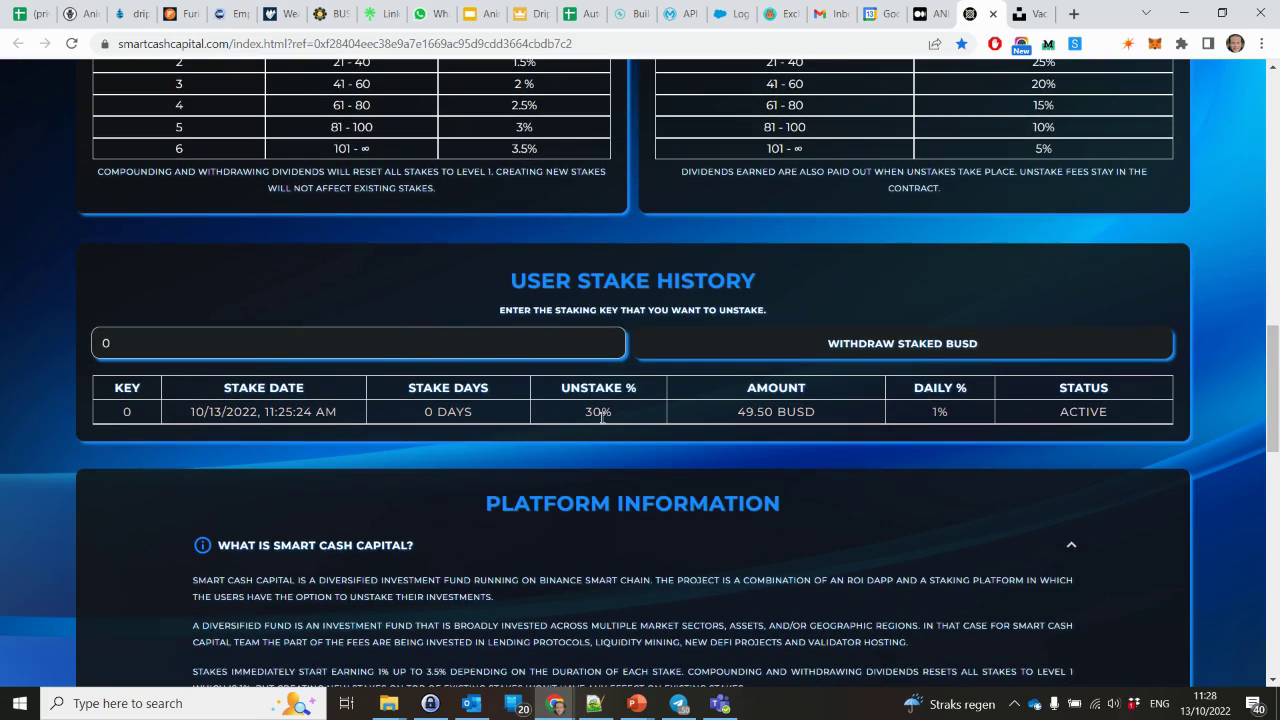
pyautogui.scroll(3, 622, 419)
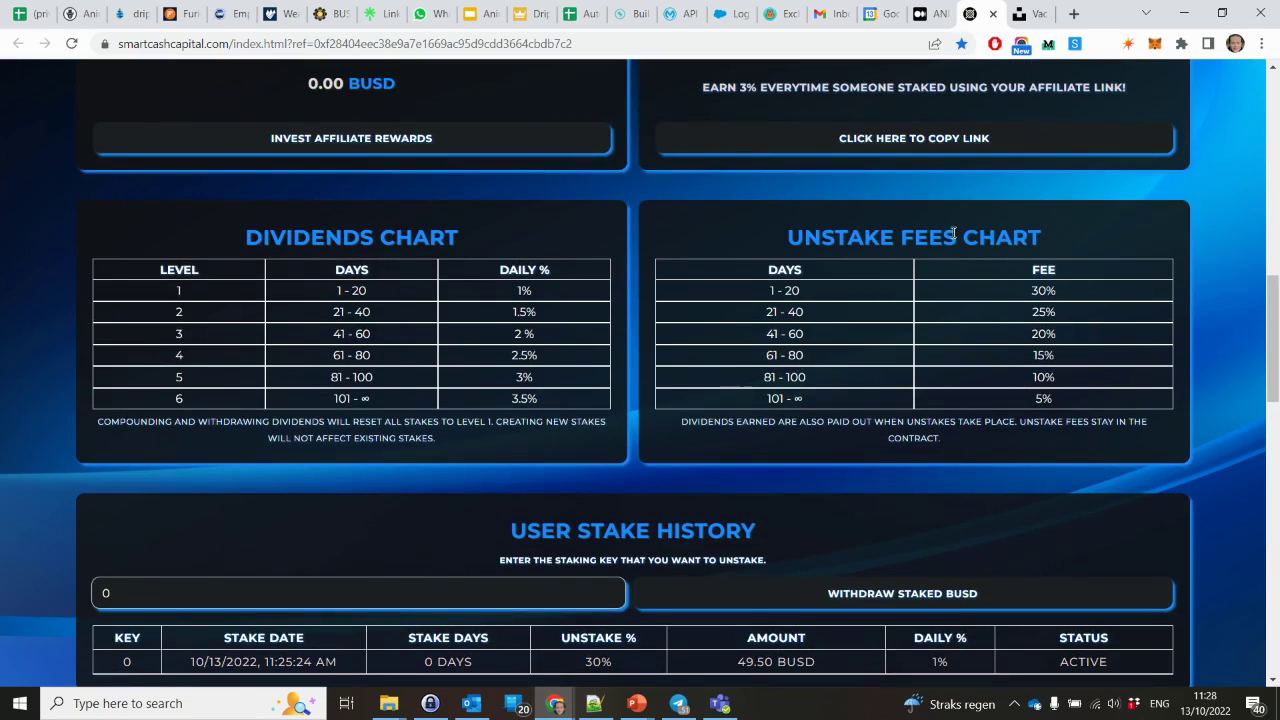
pyautogui.scroll(-4, 1020, 324)
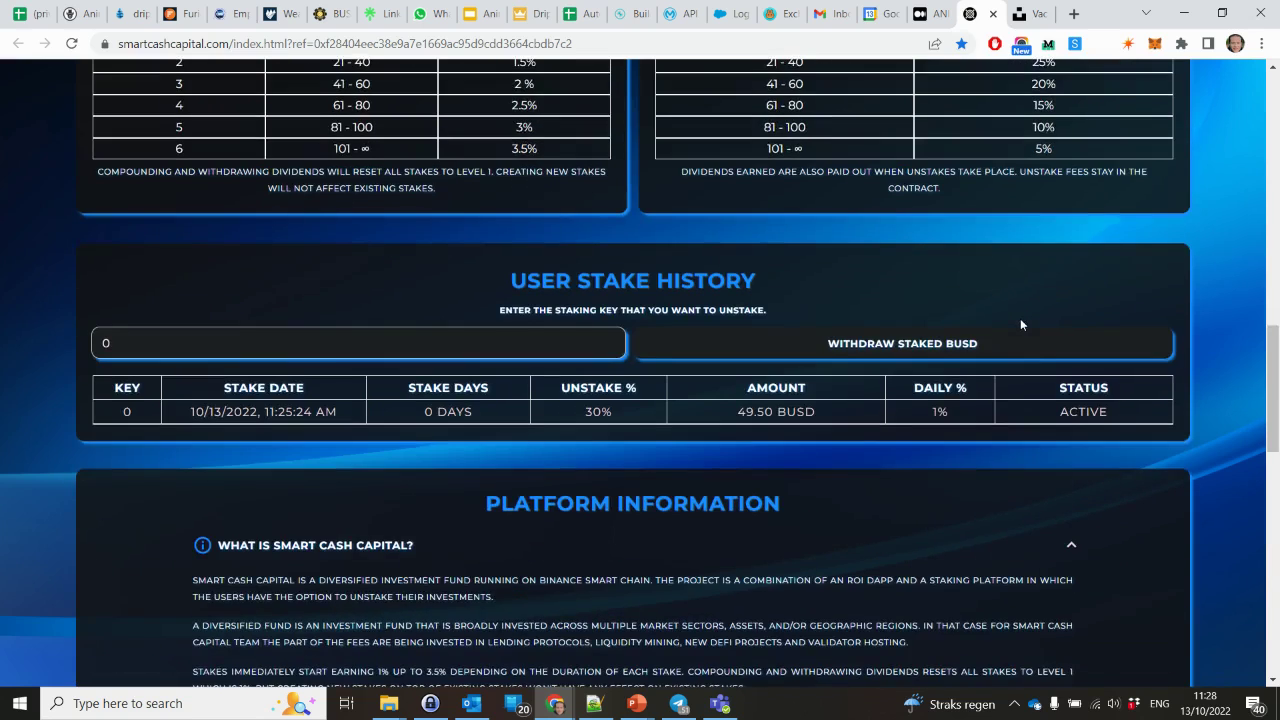
pyautogui.scroll(2, 1020, 324)
pyautogui.scroll(10, 1022, 324)
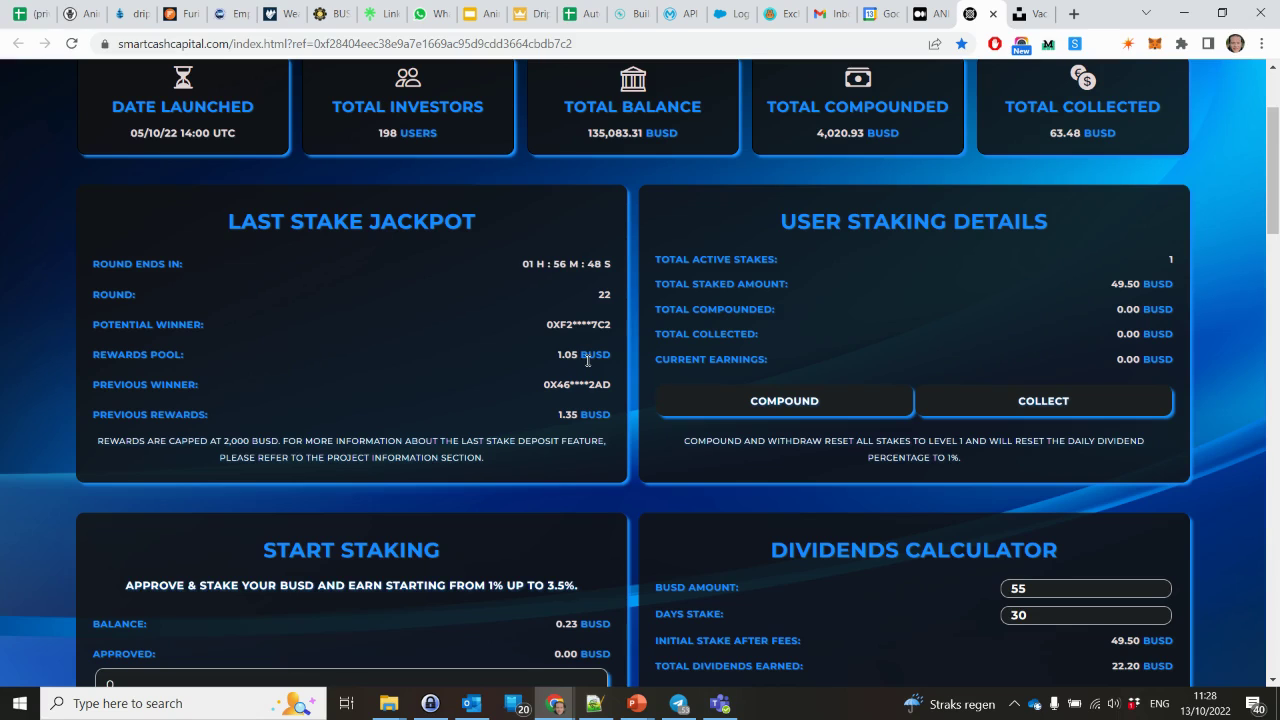
# Try staking with a 0 amount, then scroll down to User Stake History's single 49.50 BUSD stake
pyautogui.scroll(2, 587, 361)
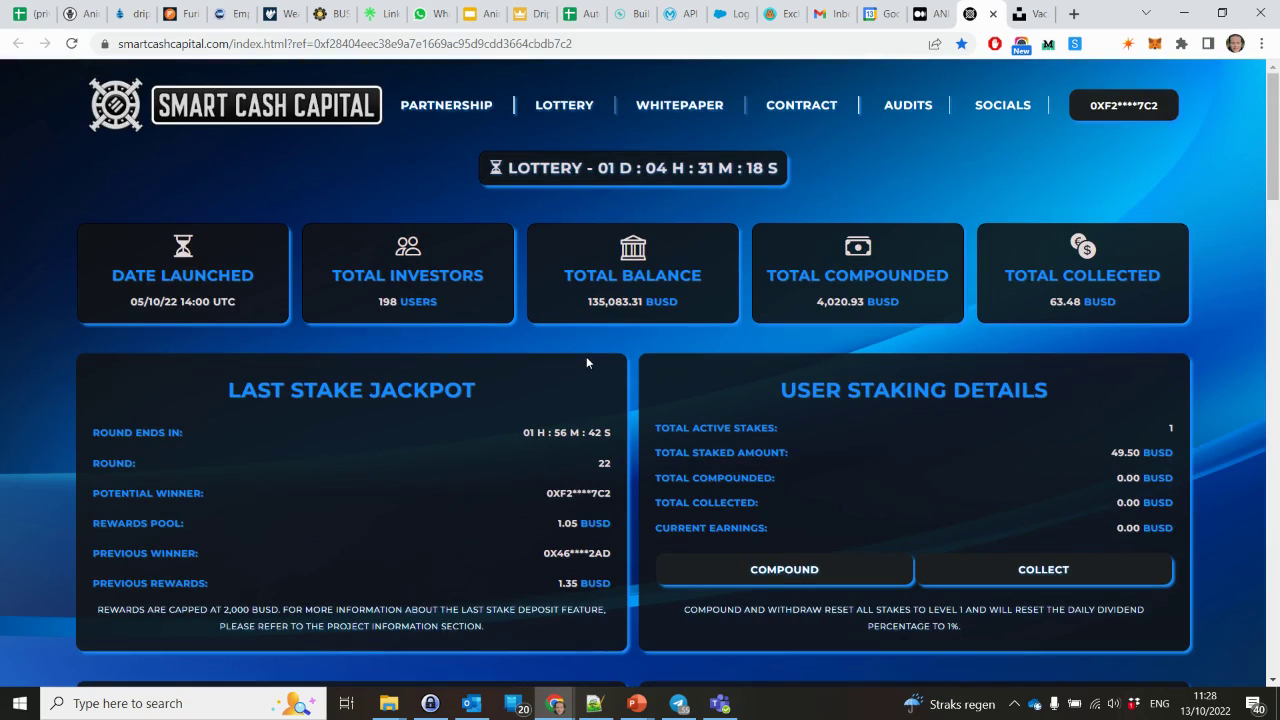
pyautogui.scroll(-9, 586, 356)
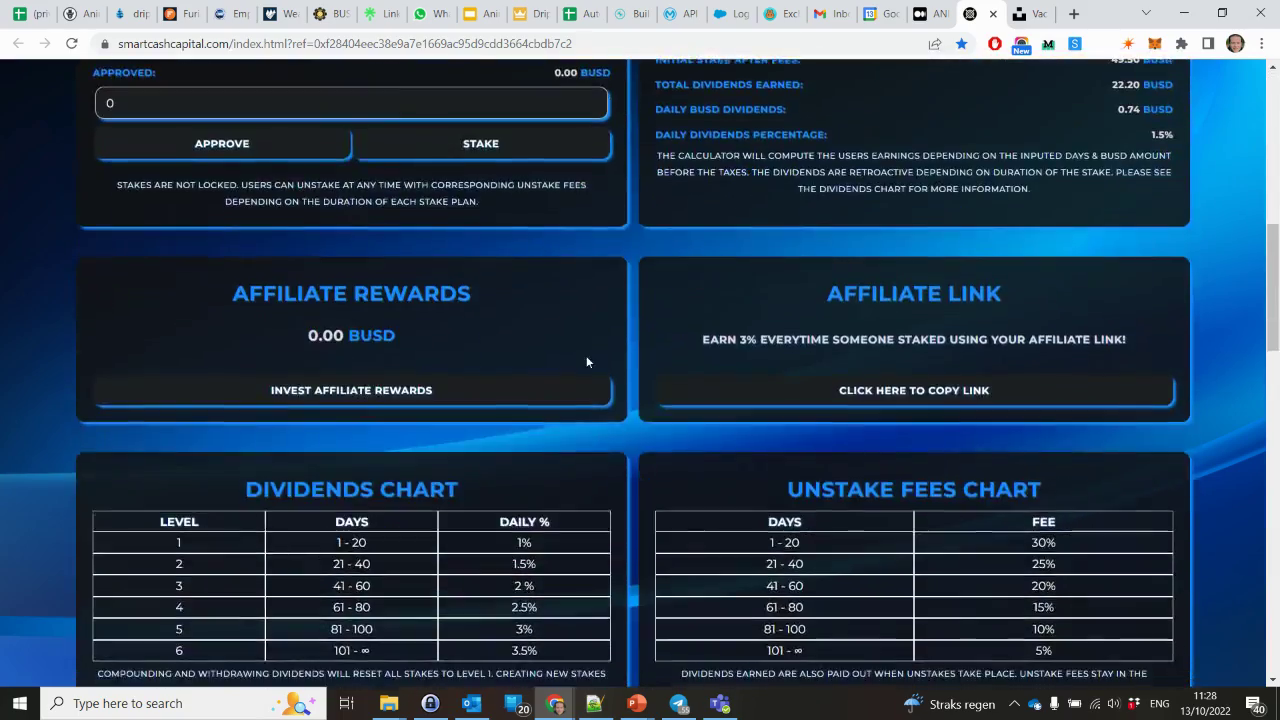
pyautogui.scroll(2, 586, 360)
pyautogui.scroll(-1, 586, 360)
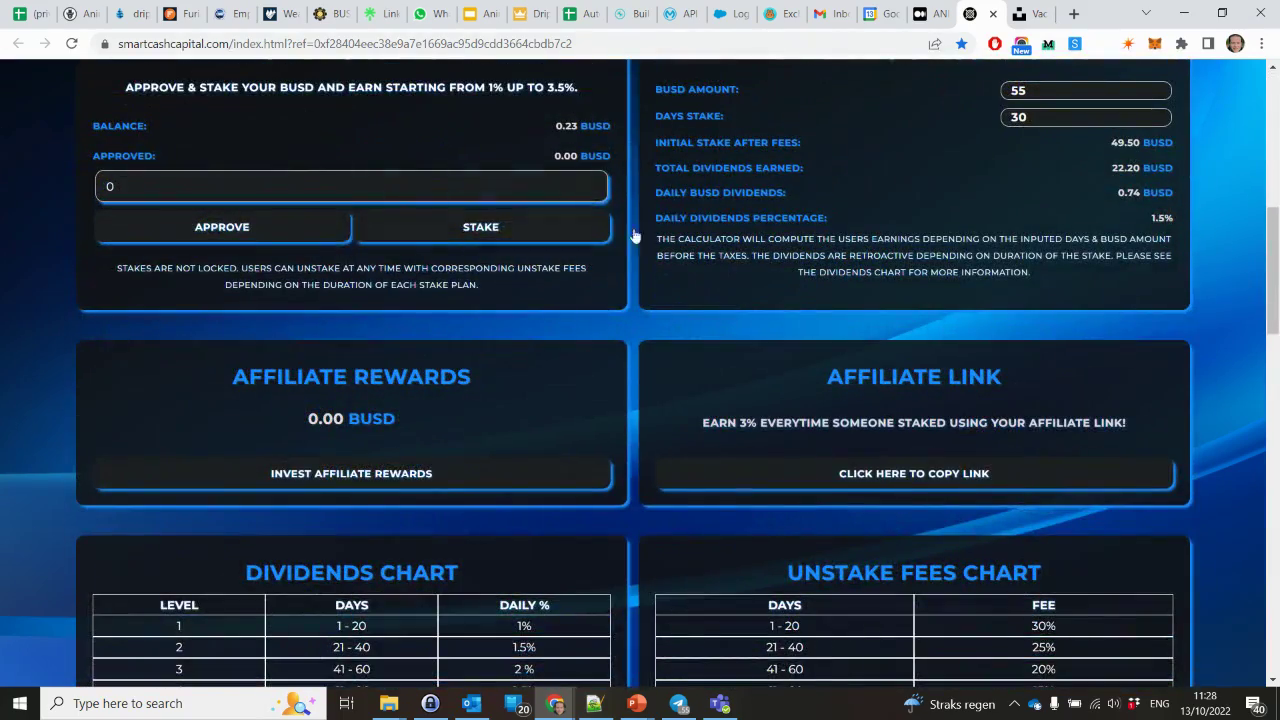
pyautogui.scroll(-3, 825, 199)
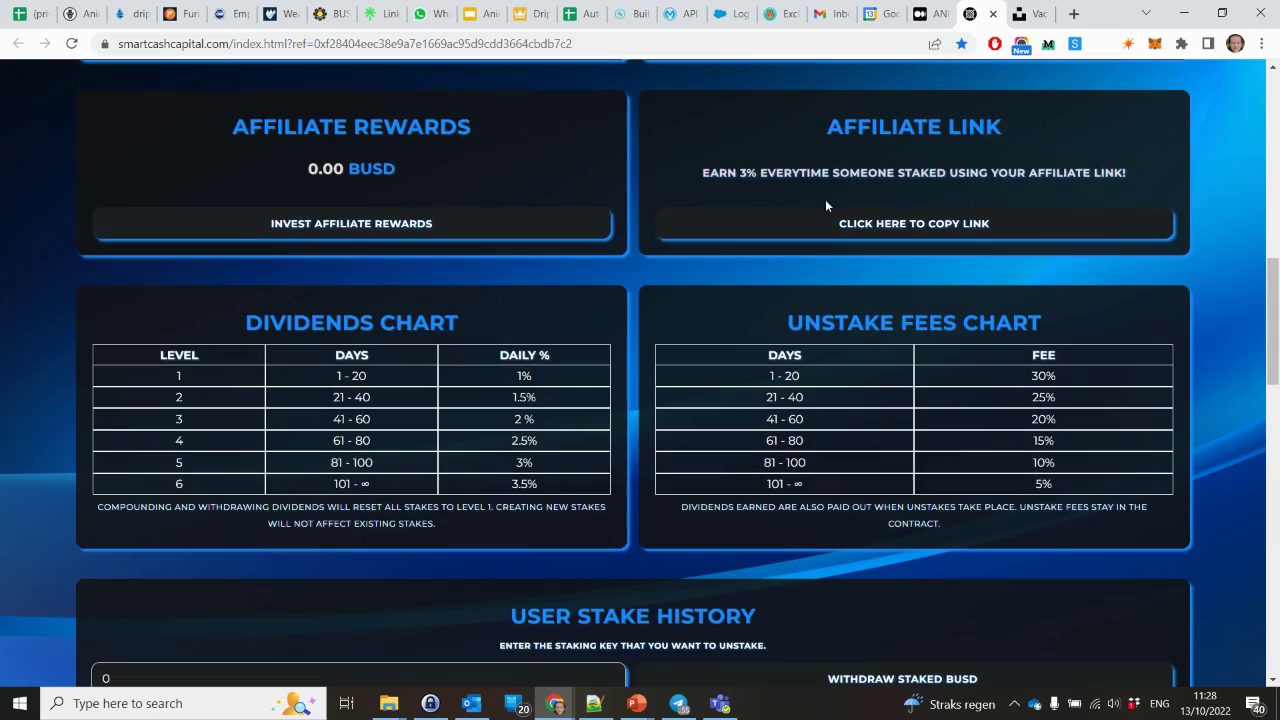
pyautogui.scroll(2, 415, 173)
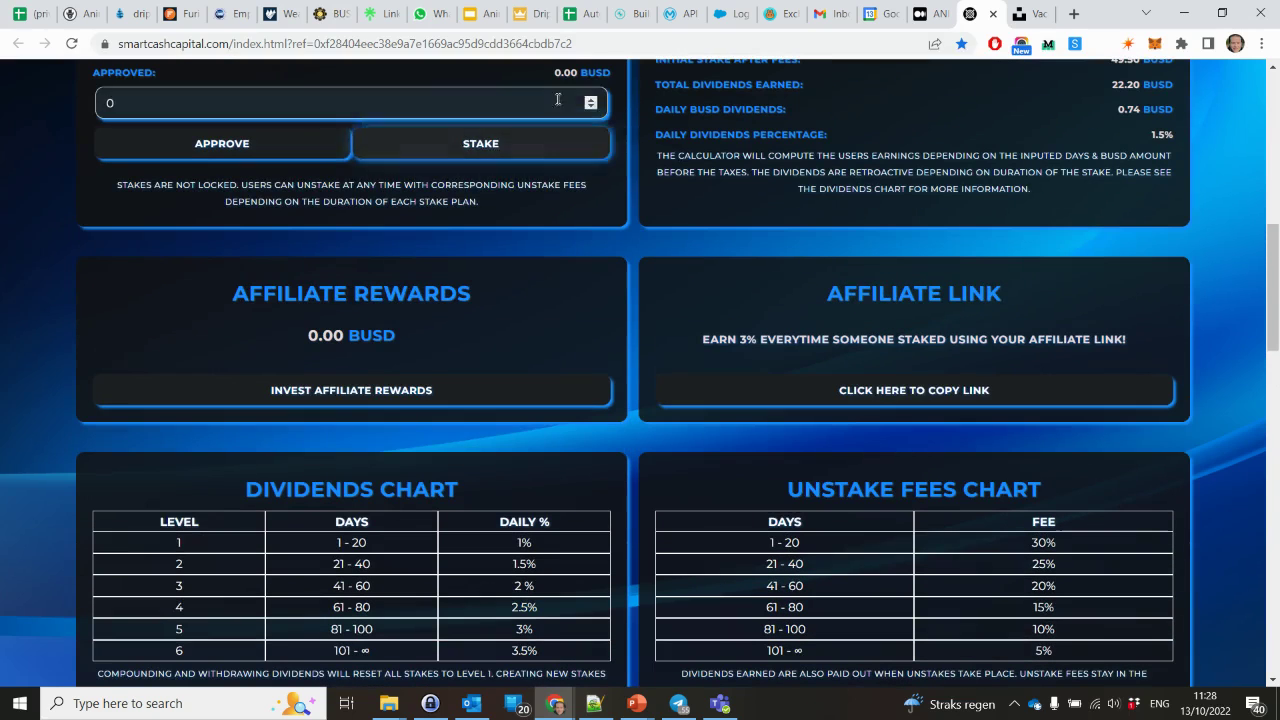
pyautogui.click(510, 145)
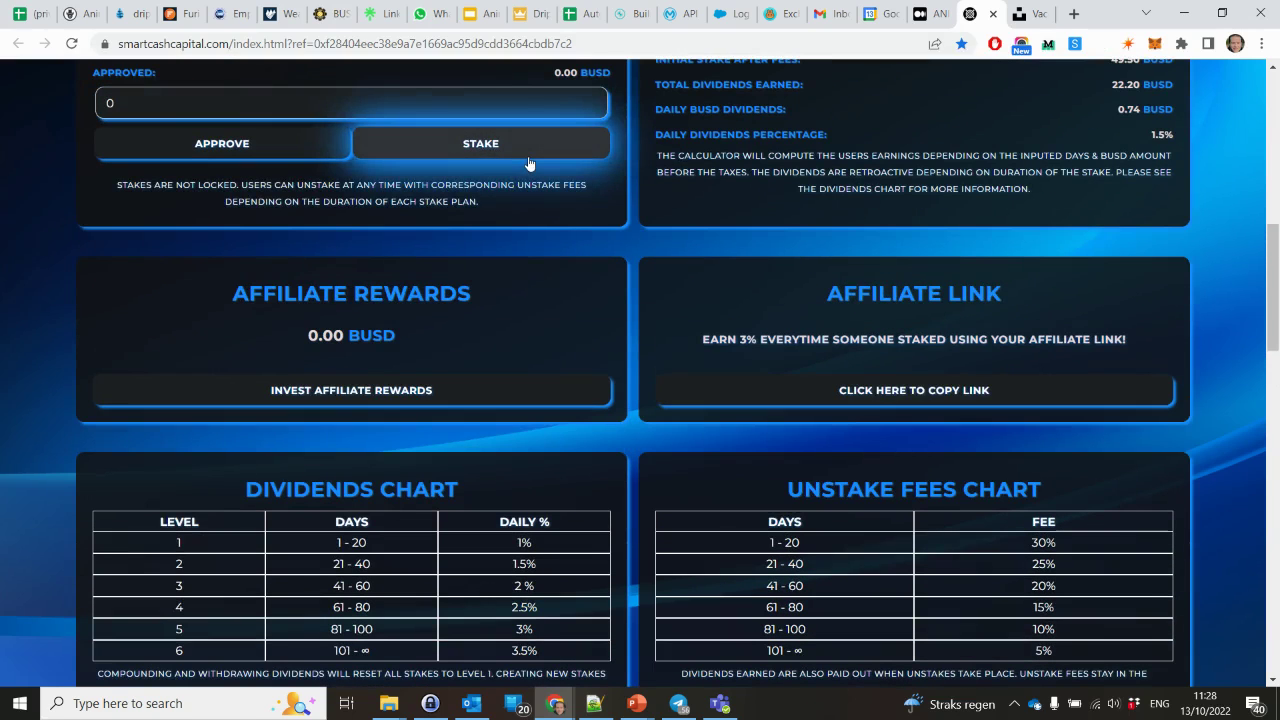
pyautogui.scroll(-3, 580, 248)
pyautogui.scroll(-1, 649, 410)
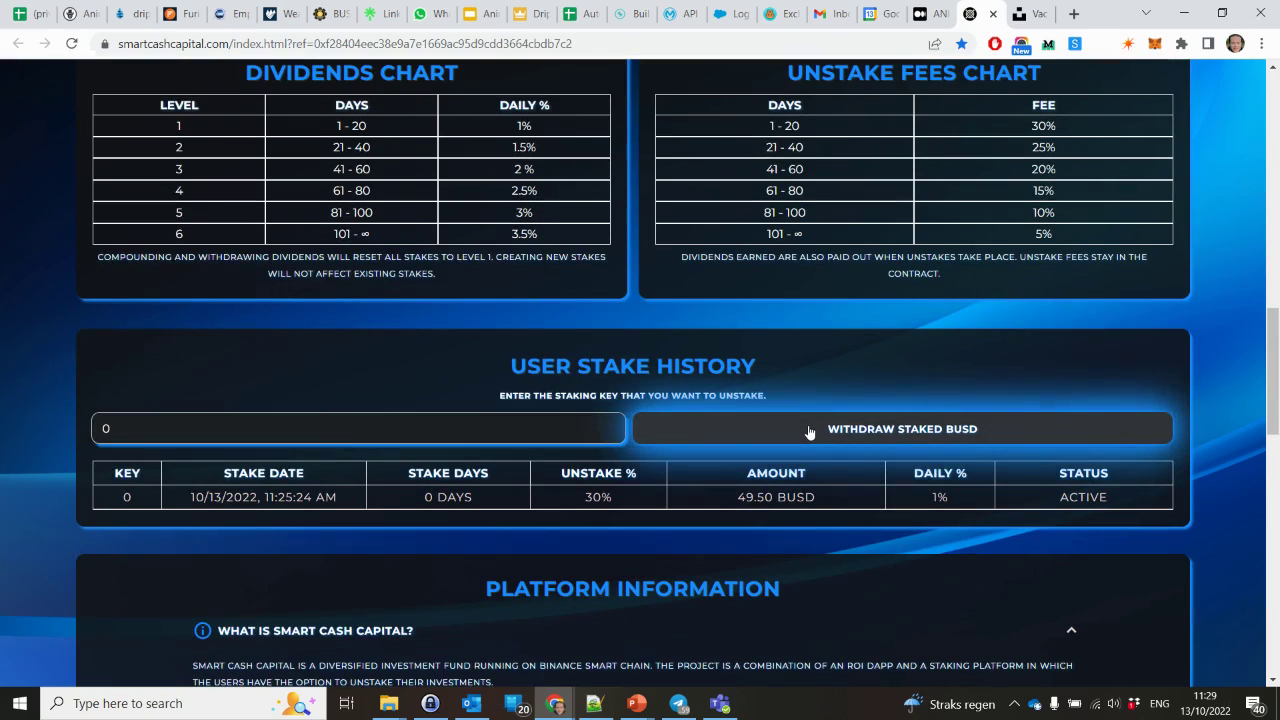
# Scroll up past the Dividends Calculator to the header, lottery timer and User Staking Details
pyautogui.scroll(3, 809, 430)
pyautogui.scroll(3, 809, 428)
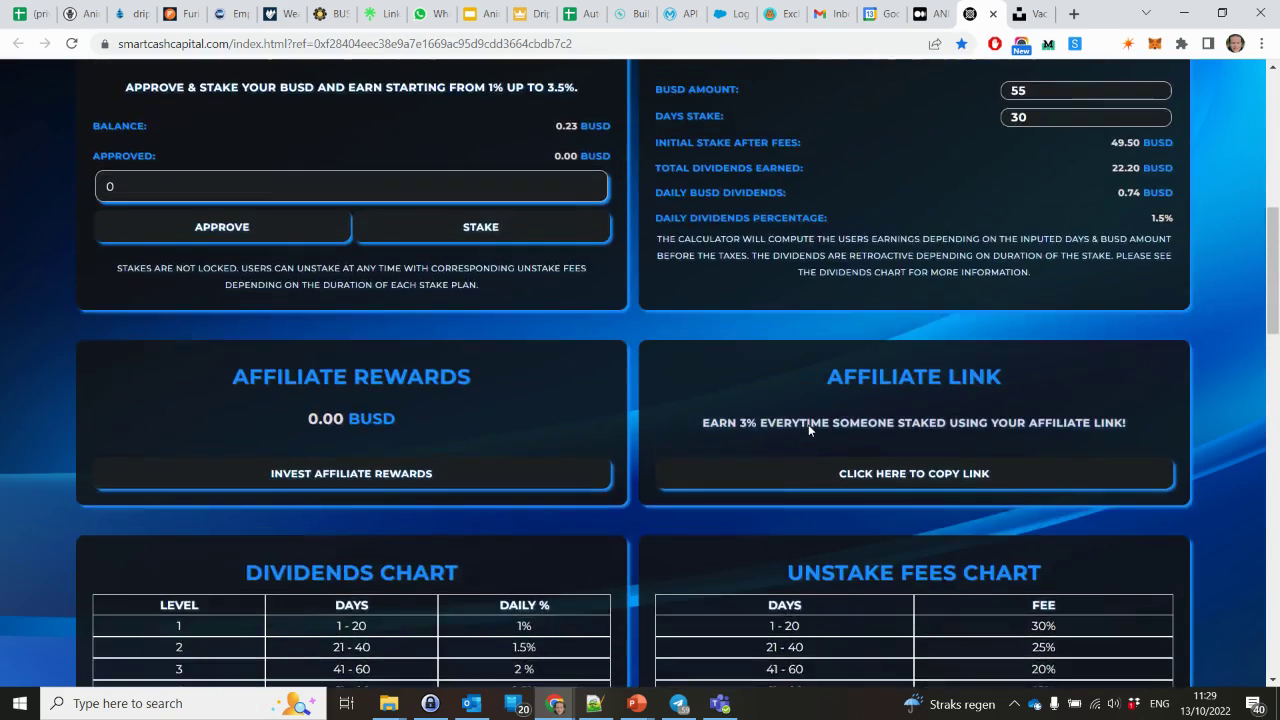
pyautogui.scroll(2, 809, 425)
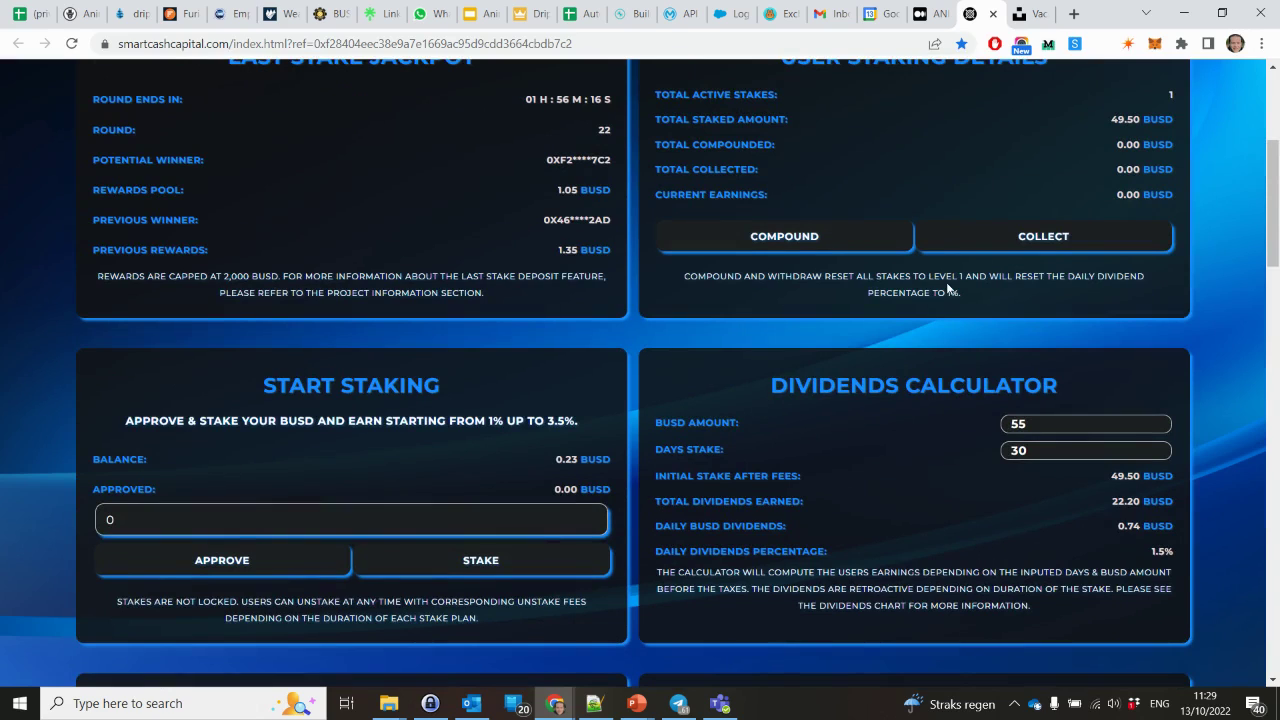
pyautogui.scroll(-3, 965, 288)
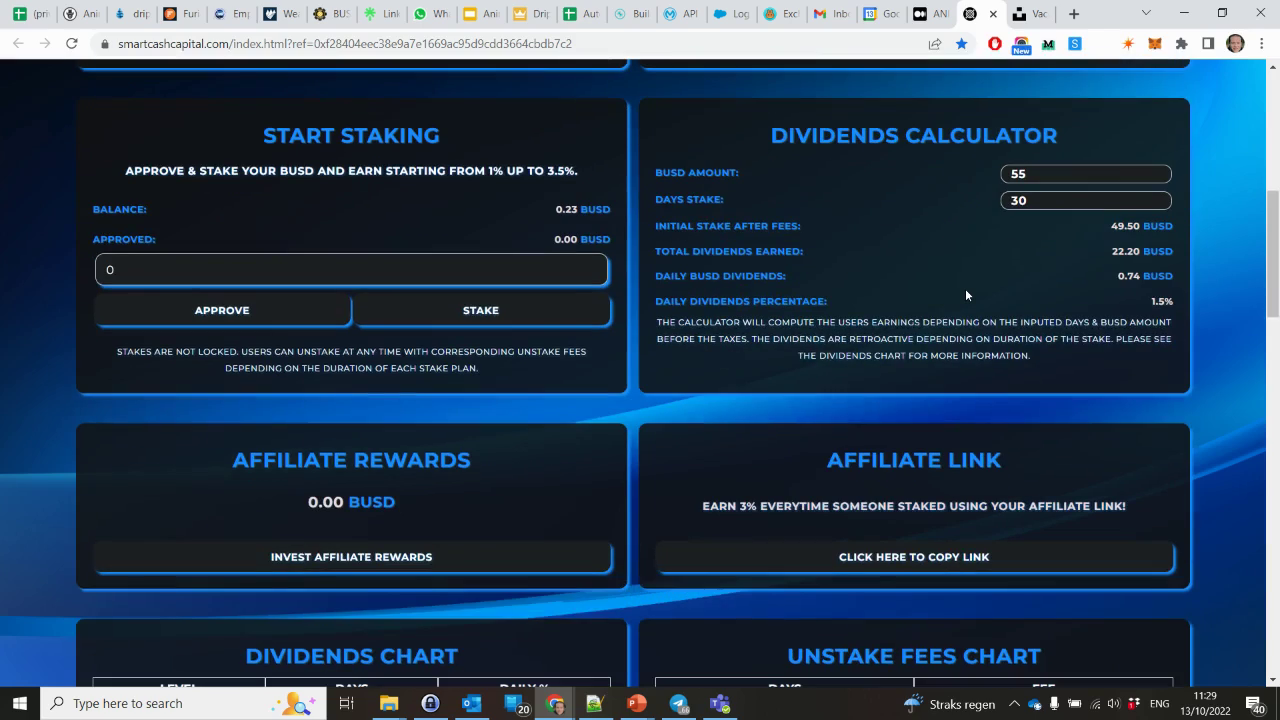
pyautogui.scroll(5, 965, 288)
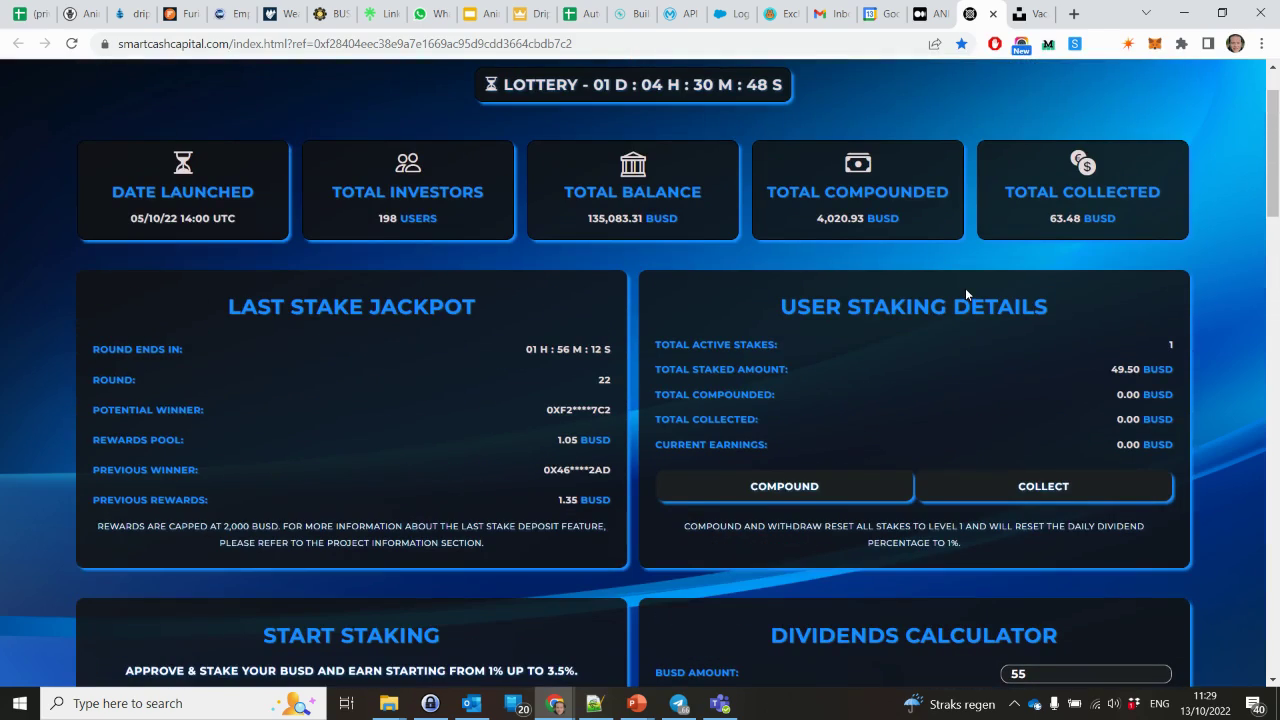
pyautogui.scroll(1, 965, 288)
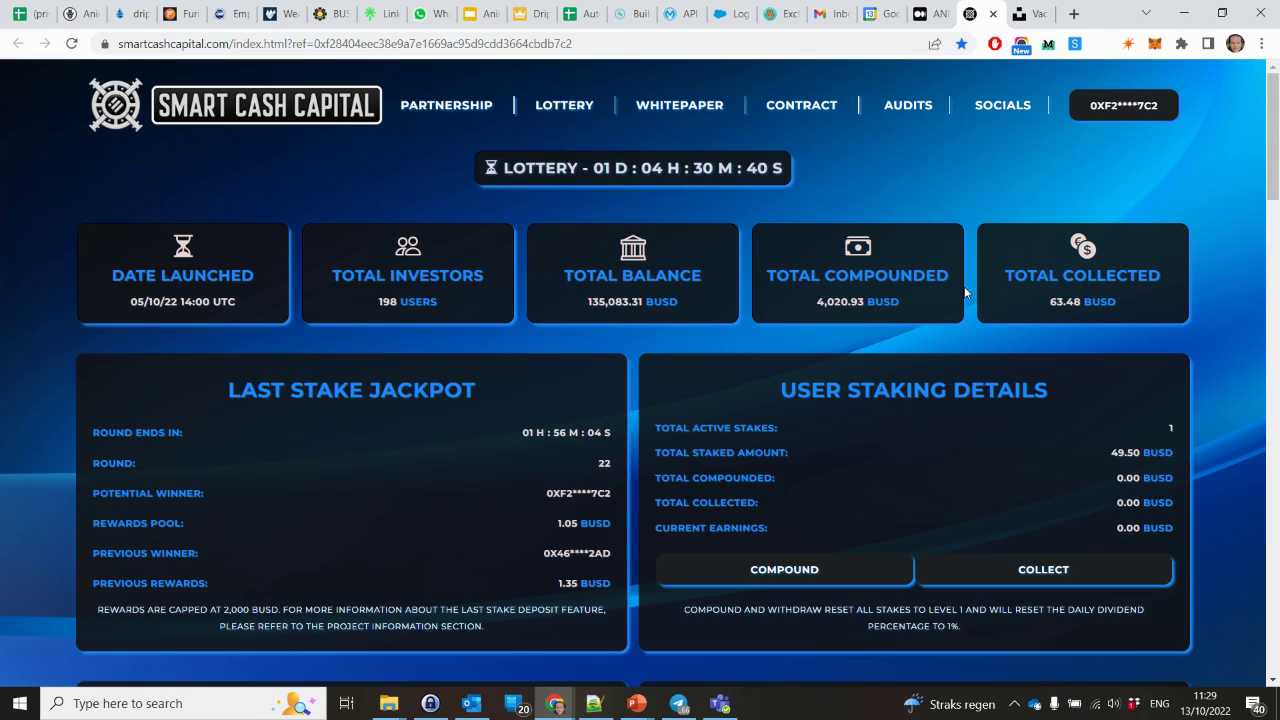
pyautogui.scroll(-2, 963, 286)
pyautogui.scroll(2, 963, 286)
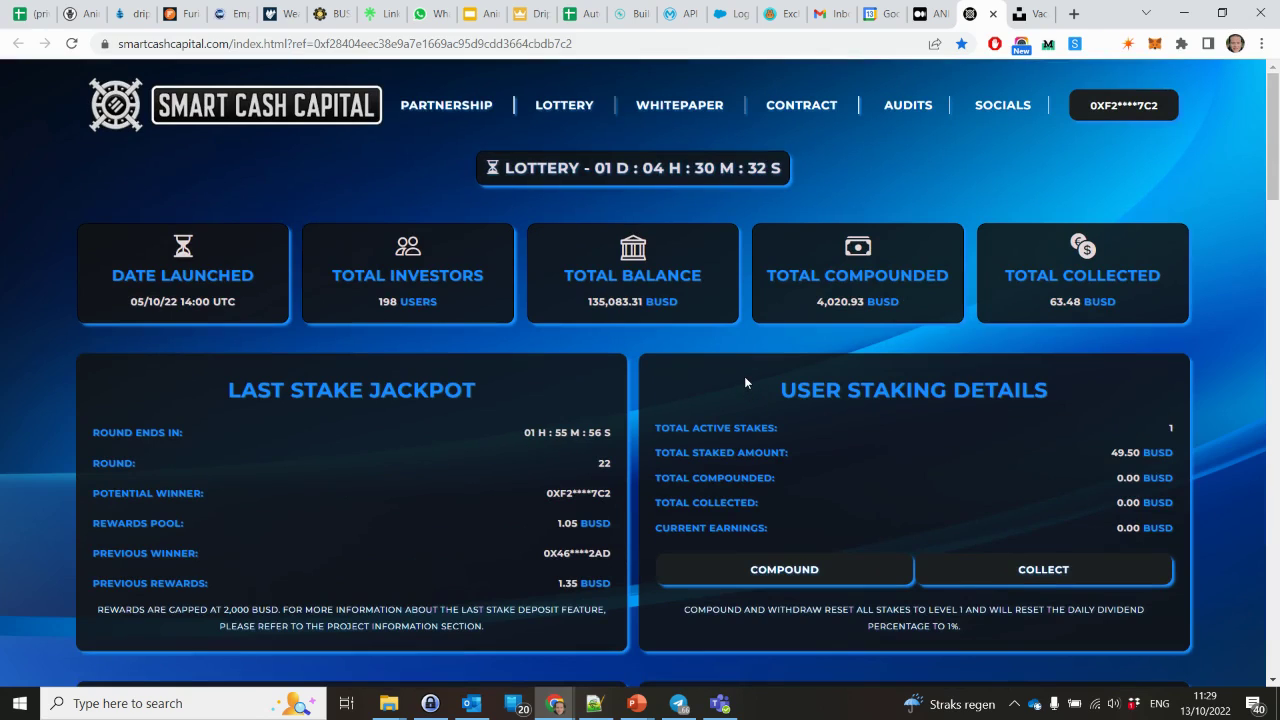
pyautogui.scroll(-1, 744, 377)
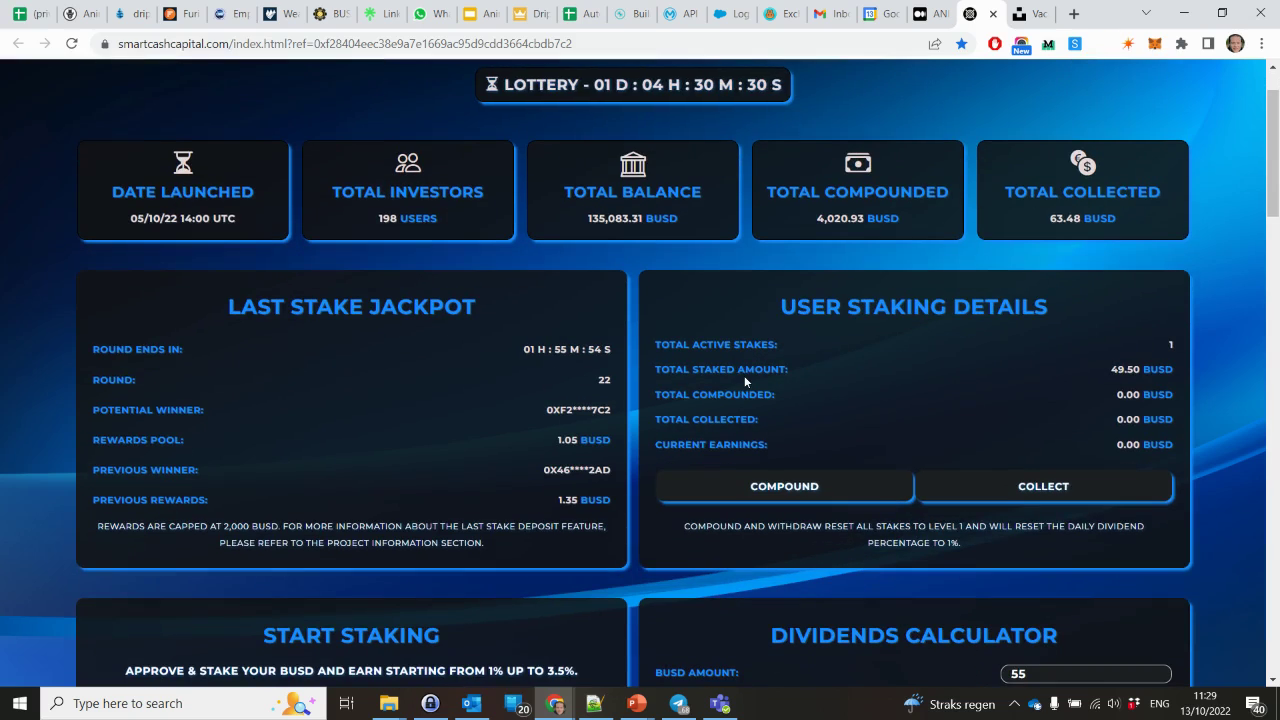